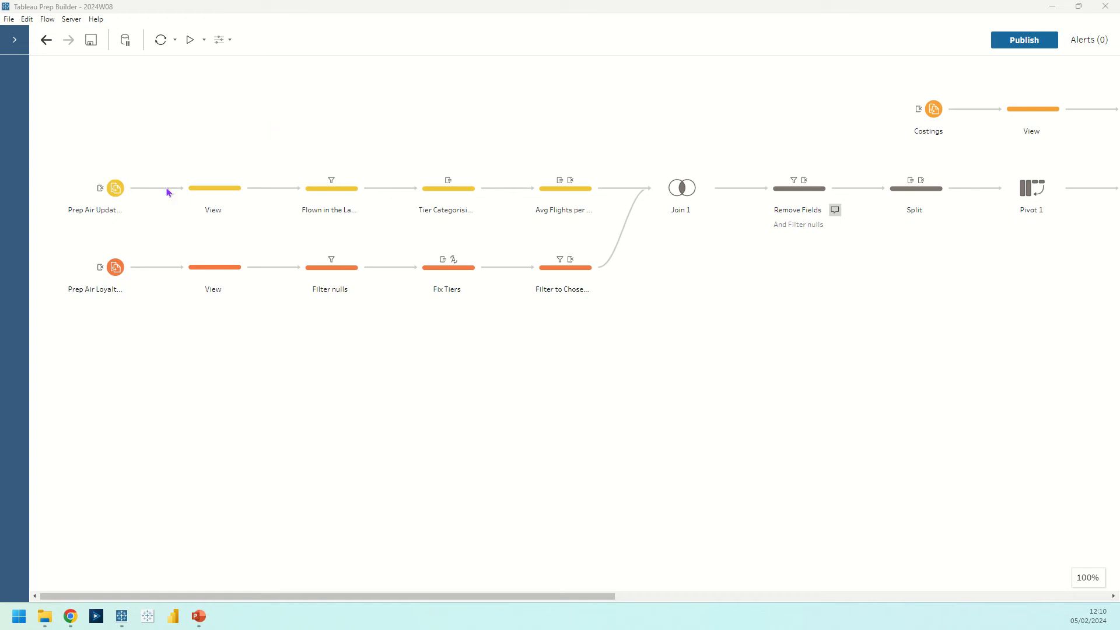
# - Inspect the View step's data, and review the Last Date Flown filter calculation in the Flown in the Last Year step
pyautogui.click(192, 198)
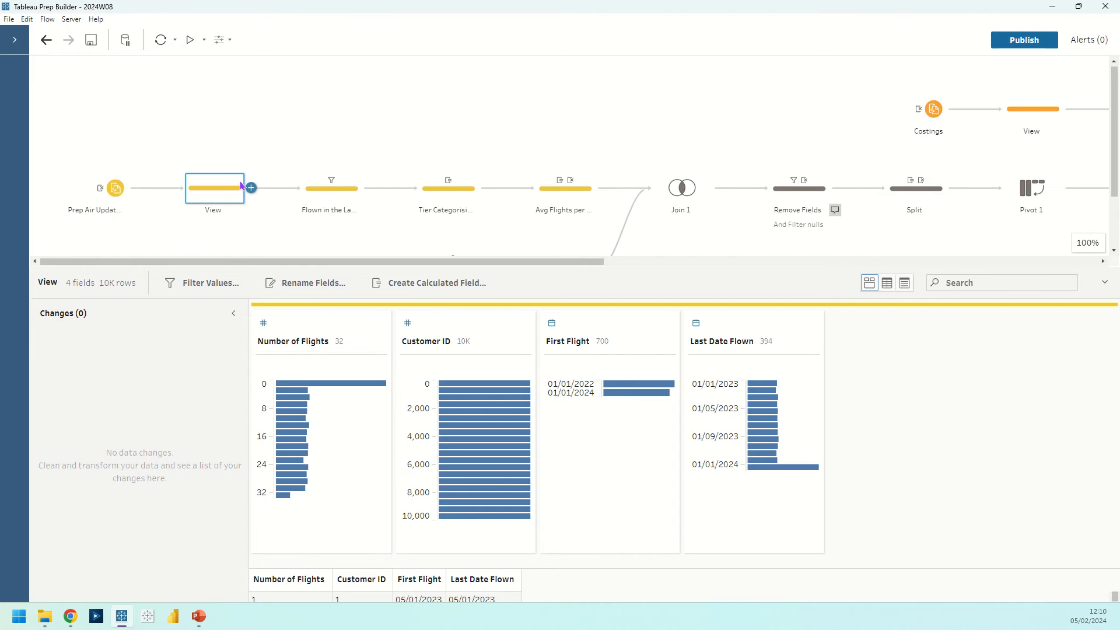
pyautogui.click(331, 191)
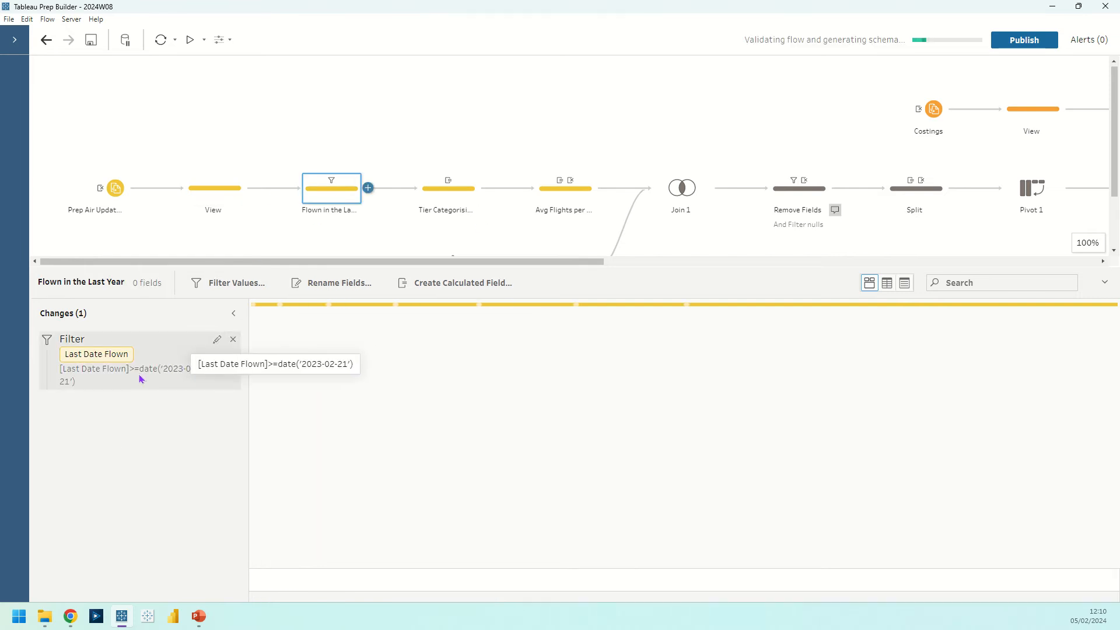
pyautogui.doubleClick(217, 347)
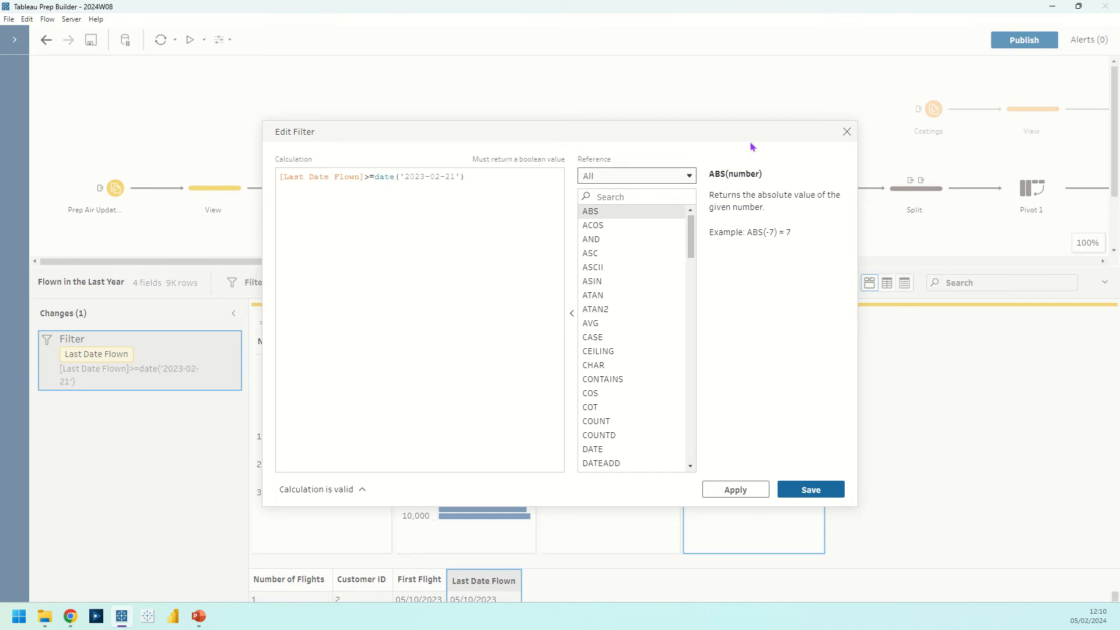
pyautogui.click(849, 133)
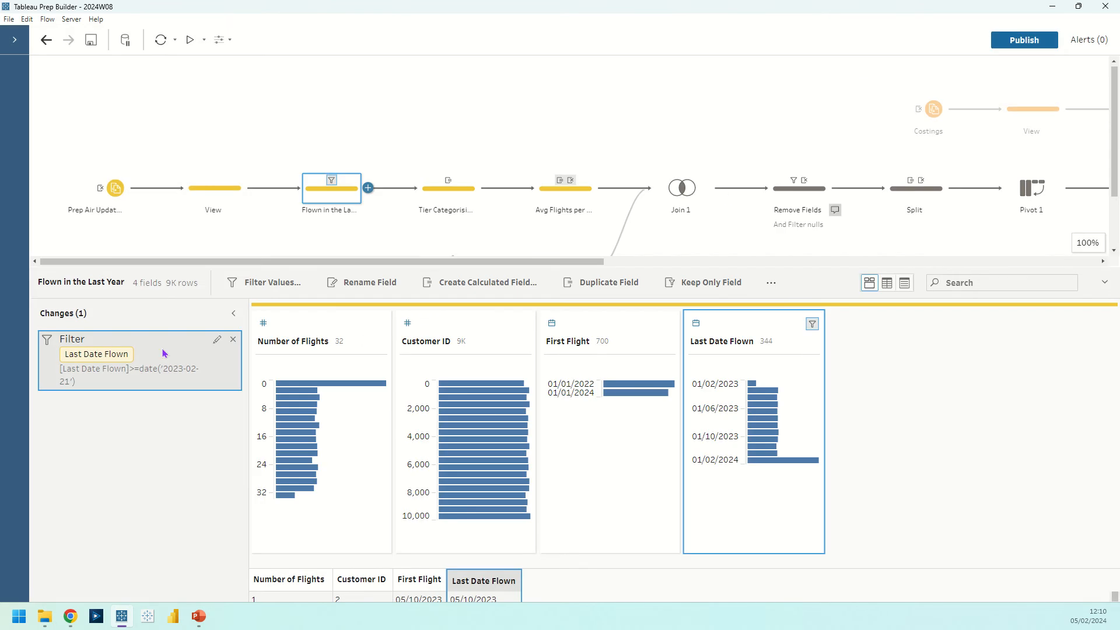
# - Compare the row counts of the View step and the Flown in the Last Year step
pyautogui.click(200, 203)
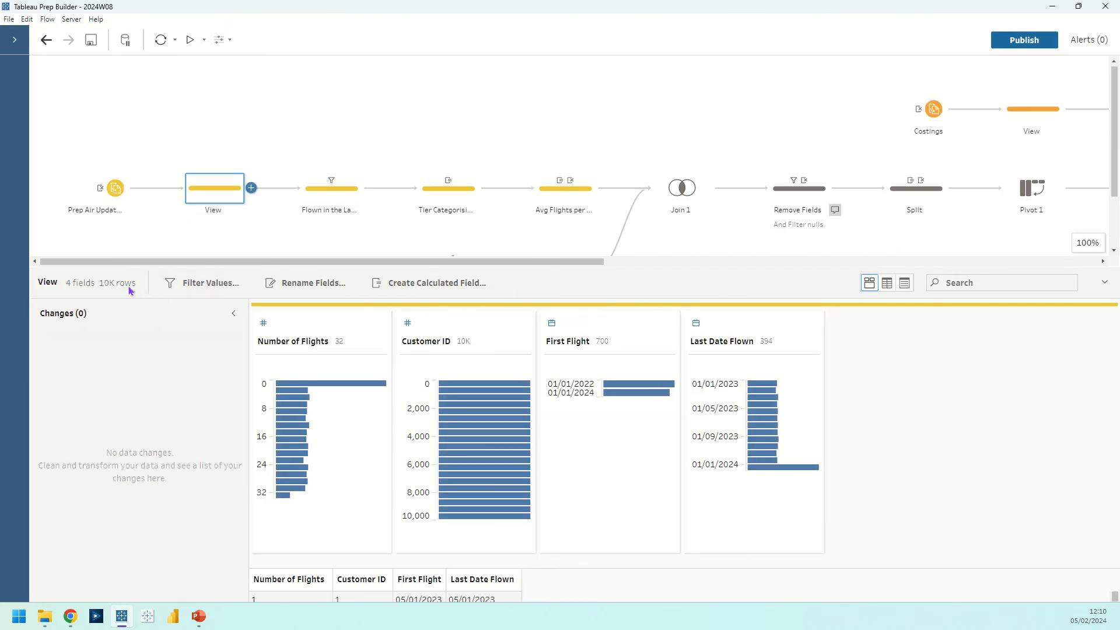
pyautogui.click(330, 216)
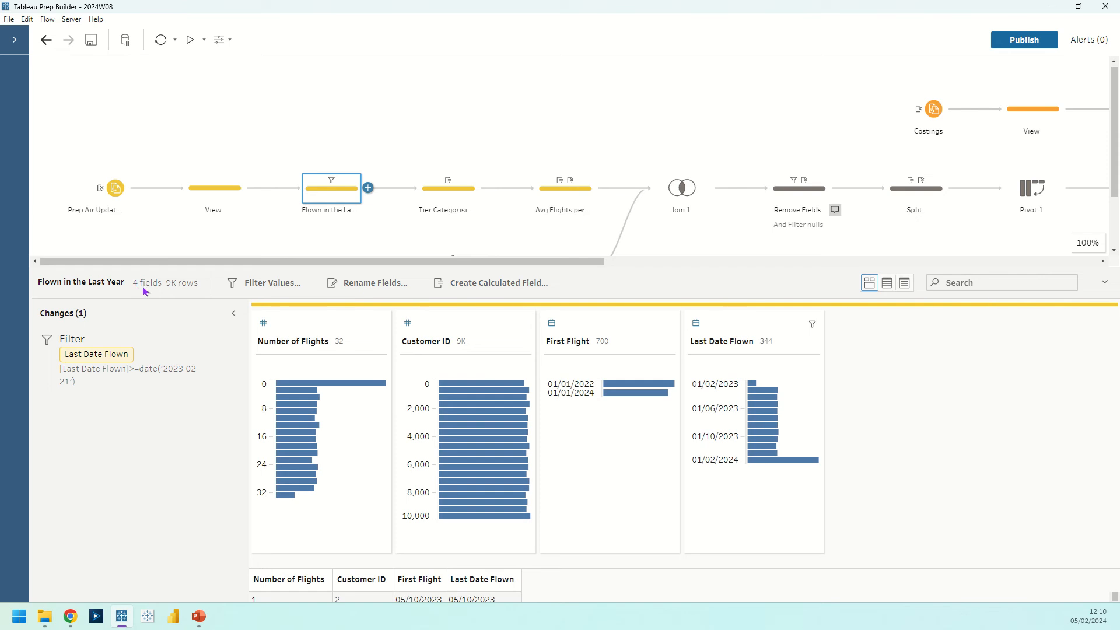
pyautogui.moveTo(175, 286)
# - Go to the Tier Categorising step and review the Tier Bin Size parameter's data type, current value and allowable values
pyautogui.click(425, 193)
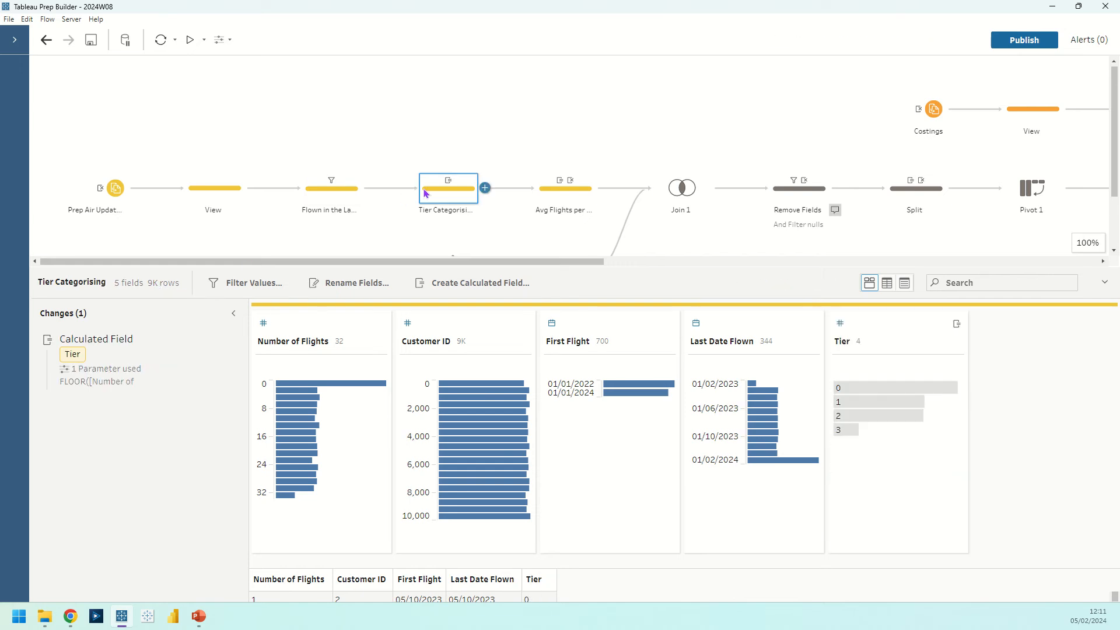
pyautogui.moveTo(142, 376)
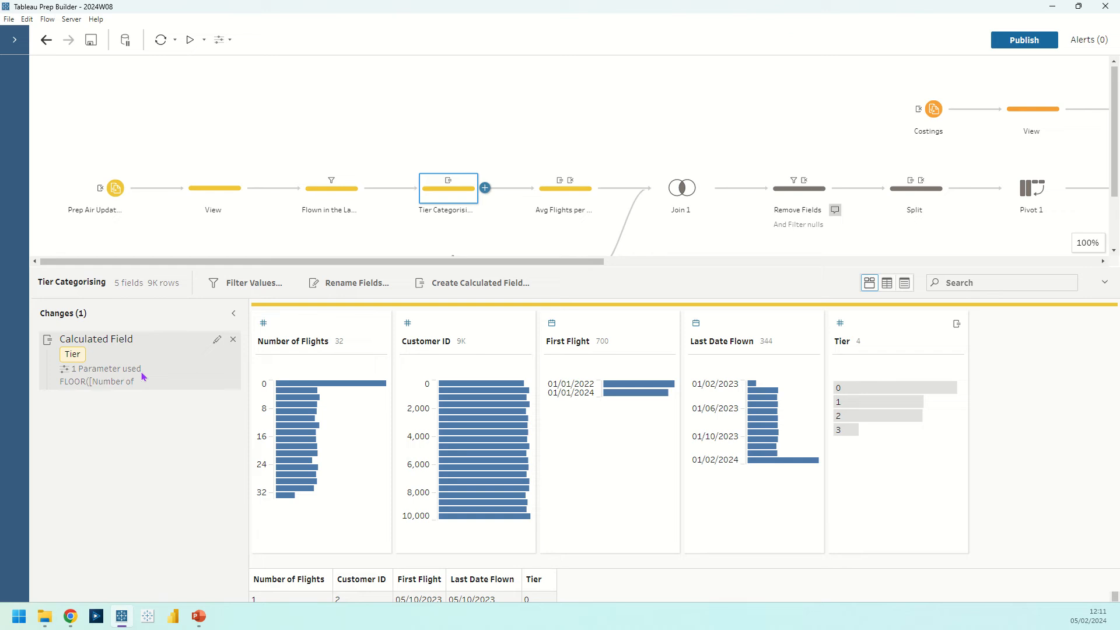
pyautogui.click(221, 40)
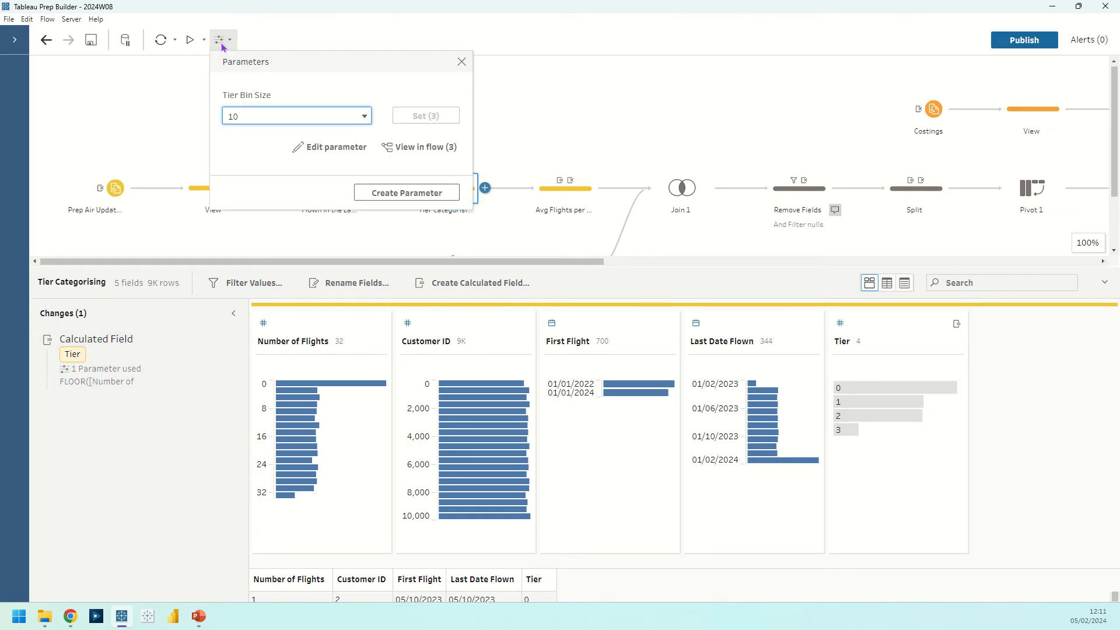
pyautogui.click(301, 147)
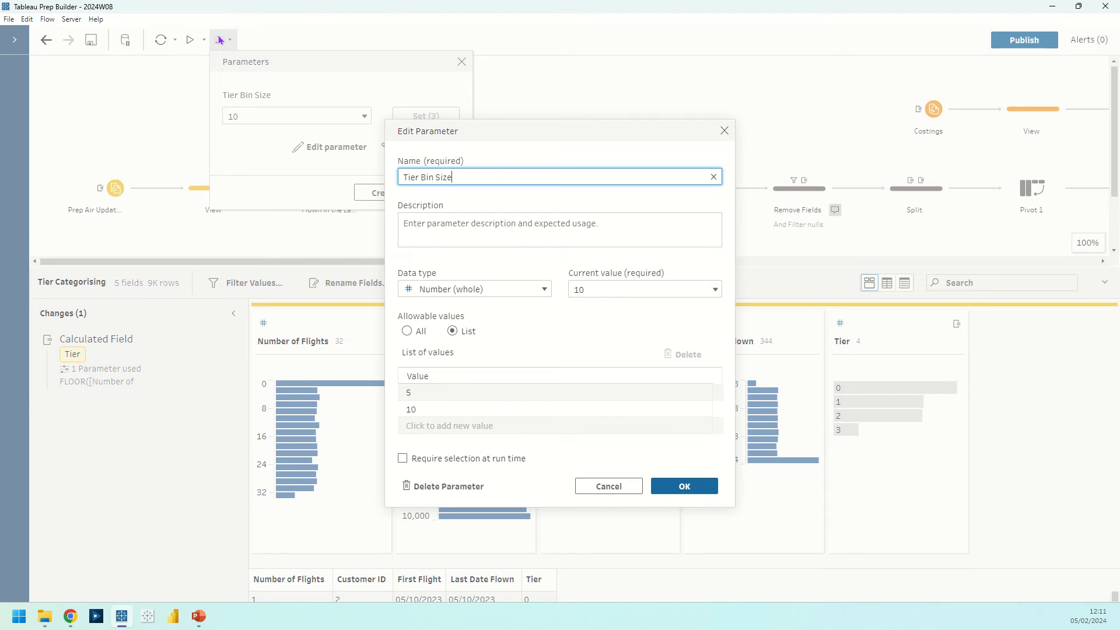
pyautogui.moveTo(617, 124); pyautogui.dragTo(689, 117)
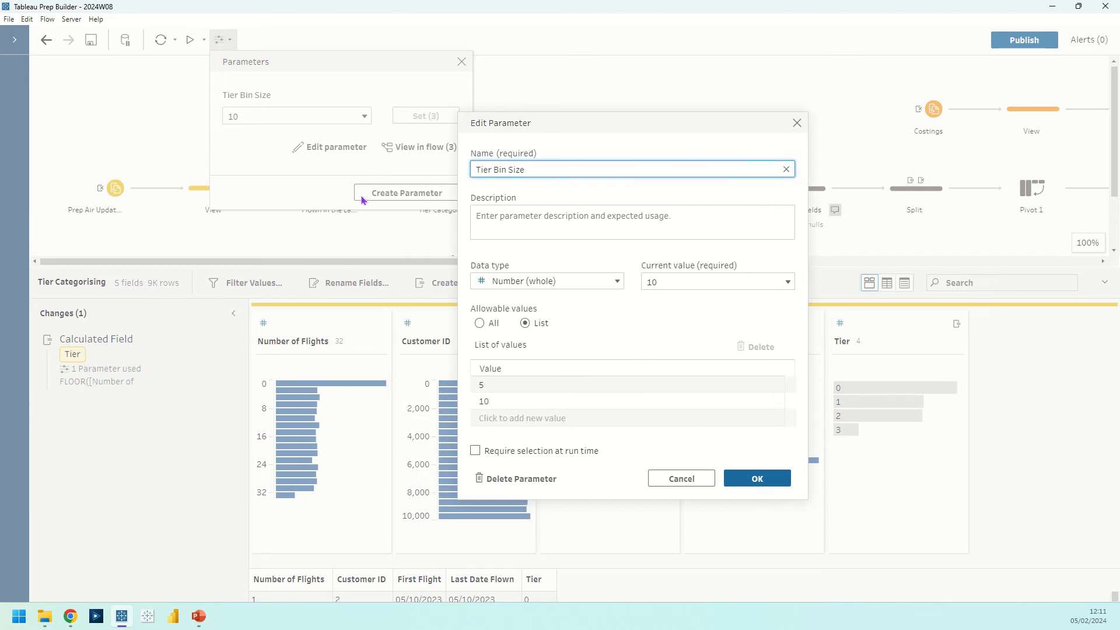
pyautogui.moveTo(592, 115); pyautogui.dragTo(500, 75)
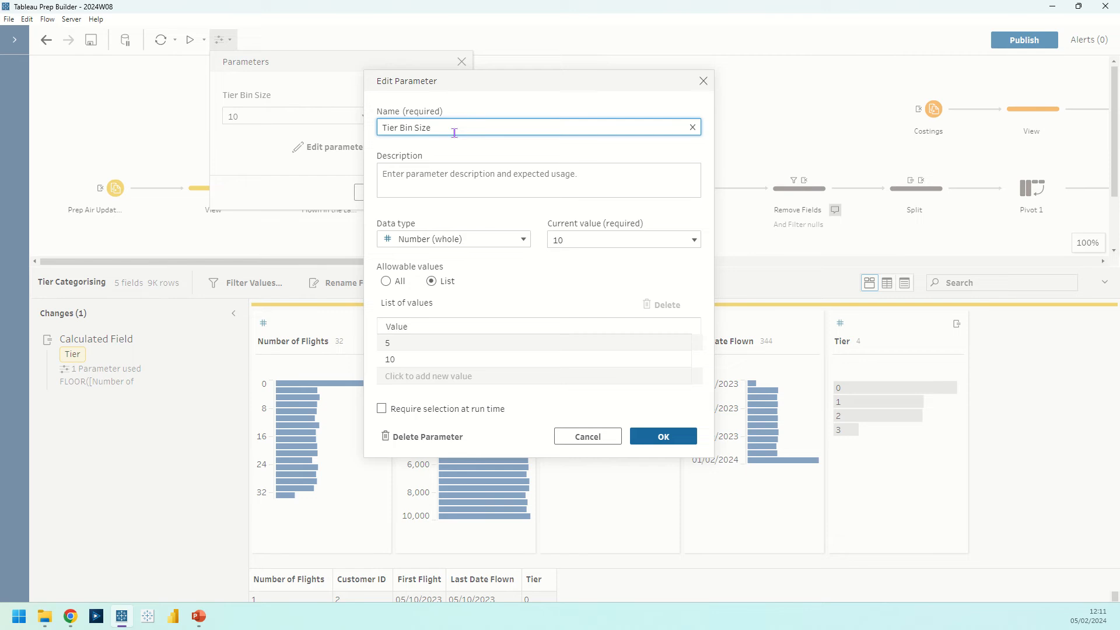
pyautogui.click(510, 245)
pyautogui.click(509, 245)
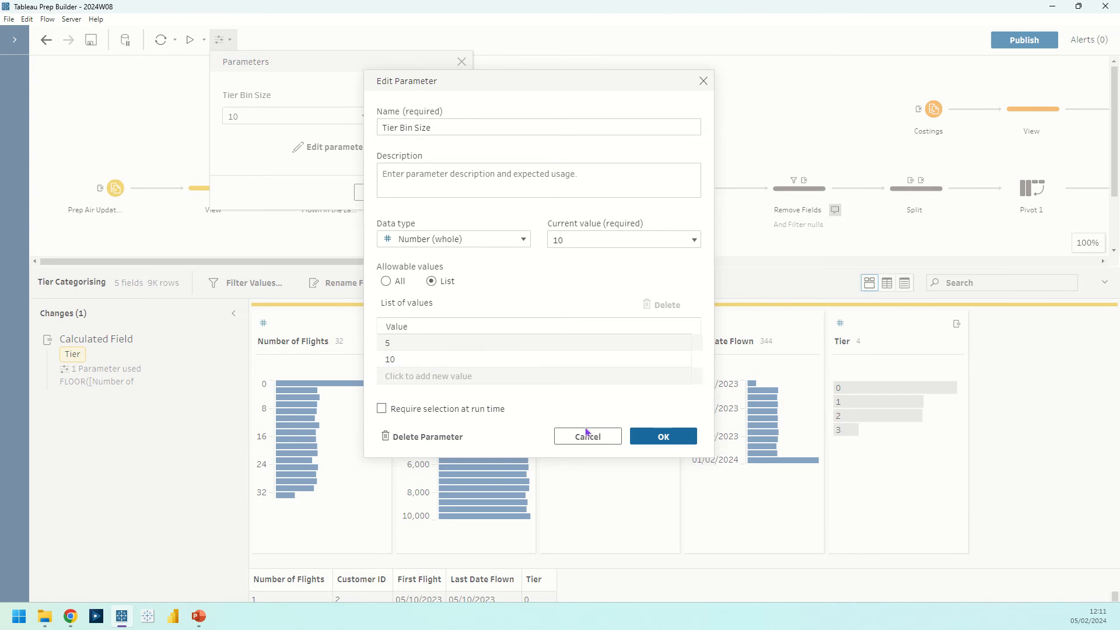
pyautogui.click(665, 437)
pyautogui.click(461, 62)
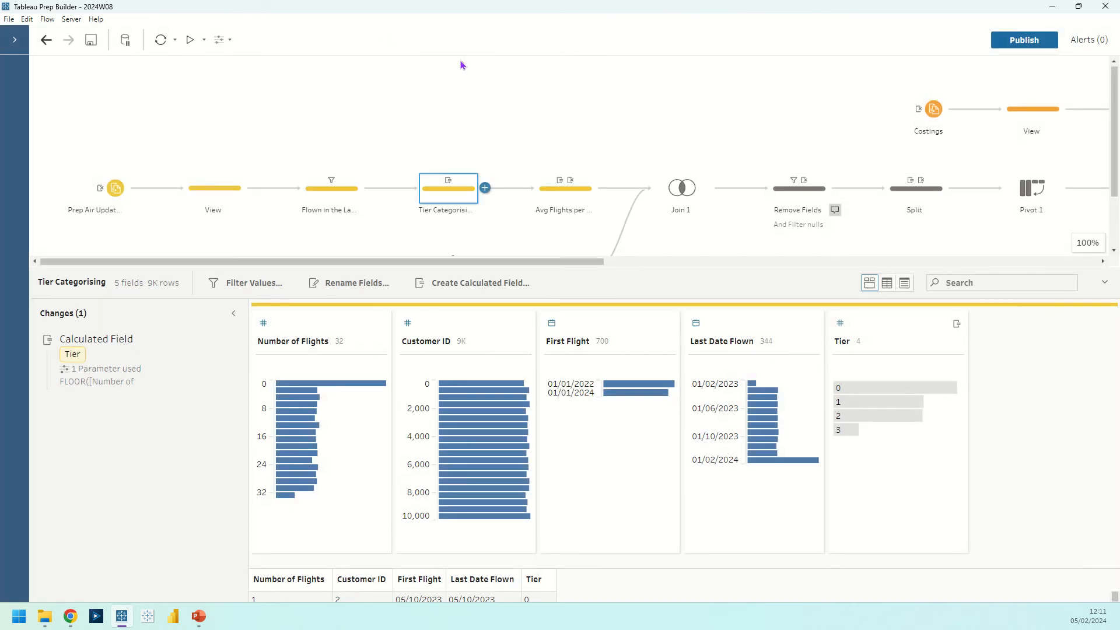
# - Examine the formula of the Tier calculated field in the Tier Categorising step
pyautogui.doubleClick(218, 350)
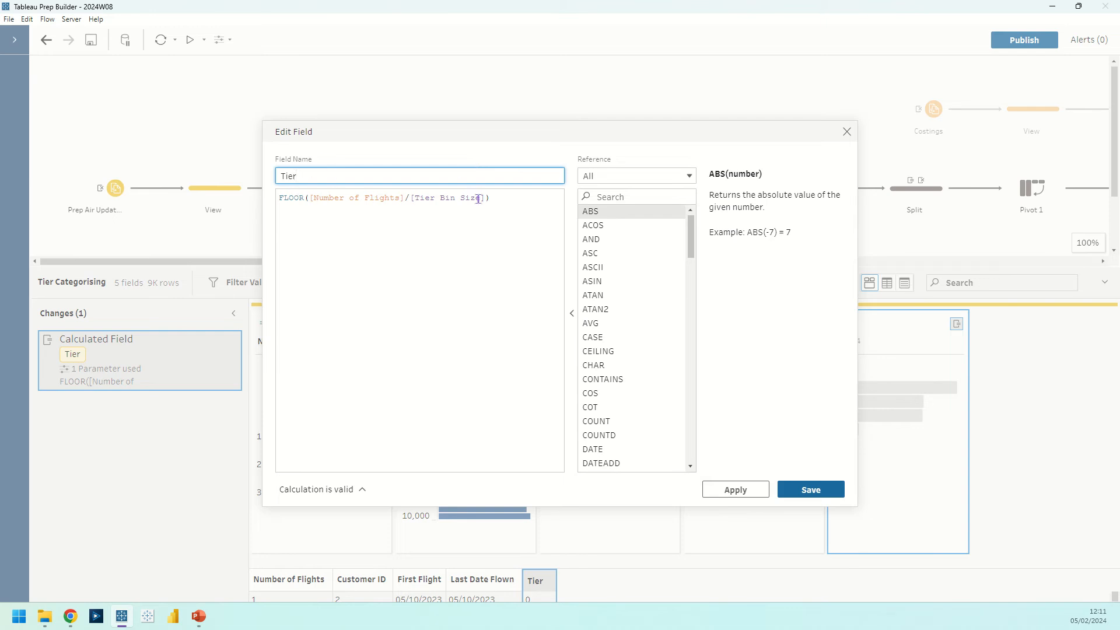
pyautogui.click(512, 197)
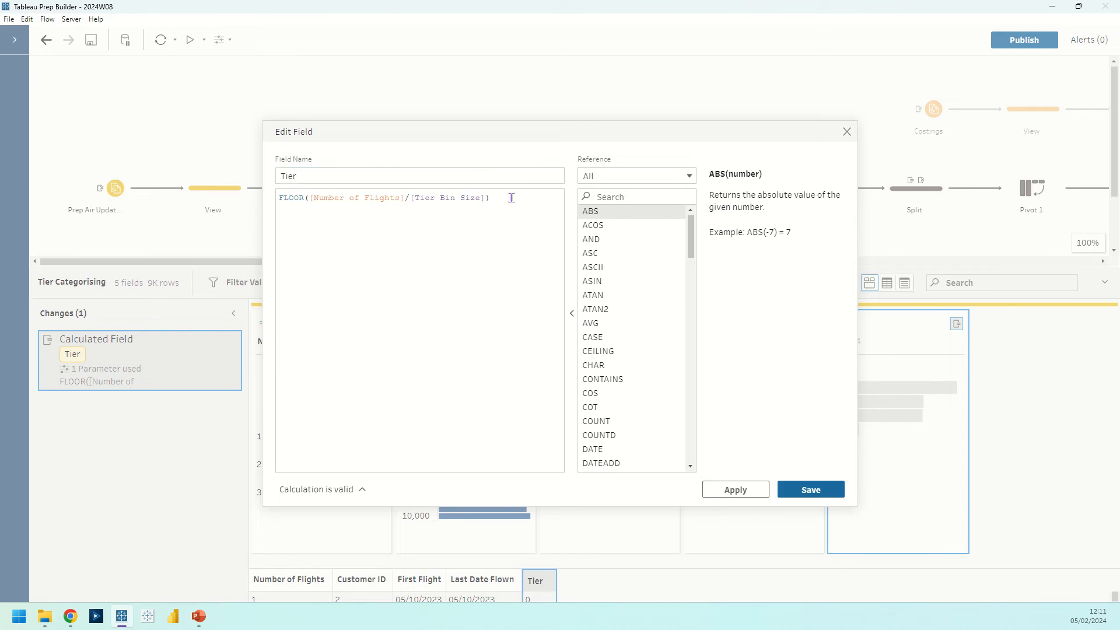
pyautogui.click(846, 131)
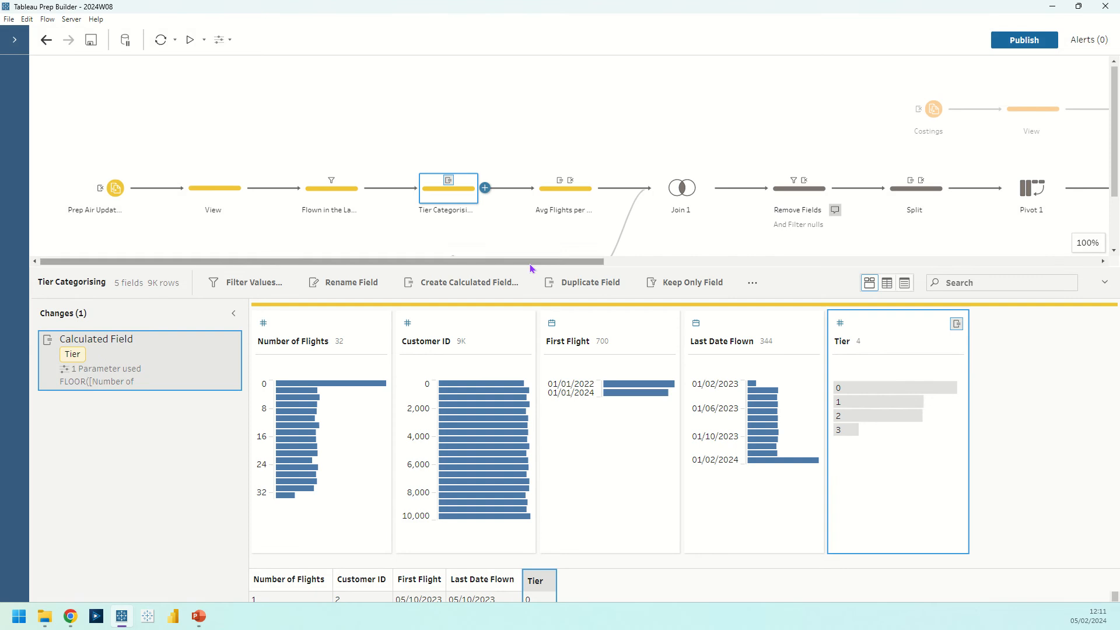
# - Enlarge the data grid and compare Number of Flights with Tier in the first two rows against the current Tier Bin Size
pyautogui.moveTo(532, 267); pyautogui.dragTo(532, 178)
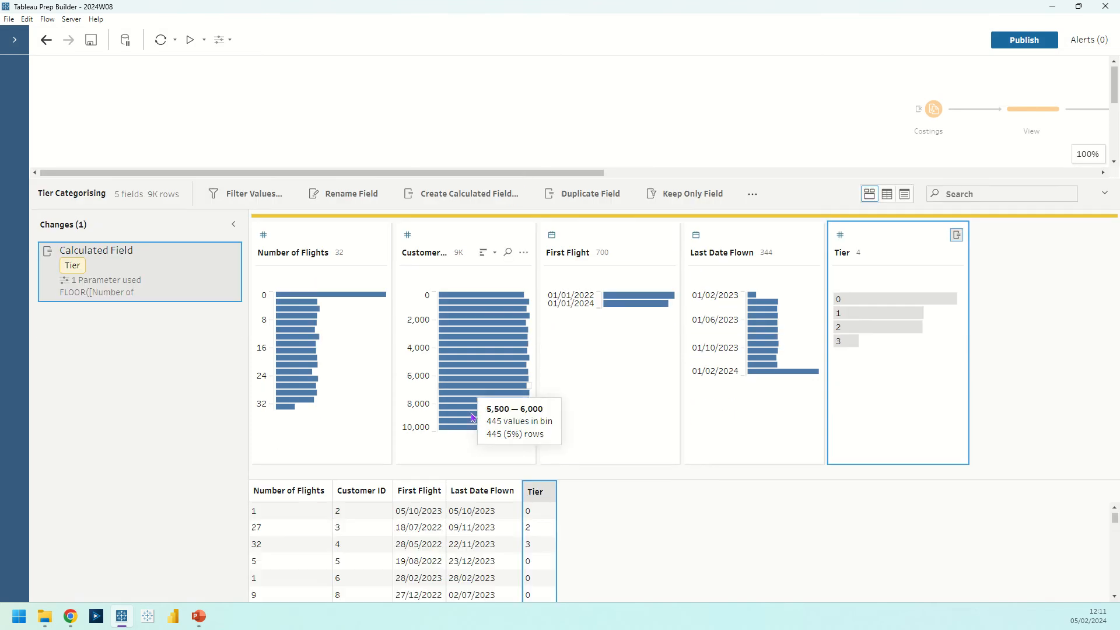
pyautogui.click(313, 517)
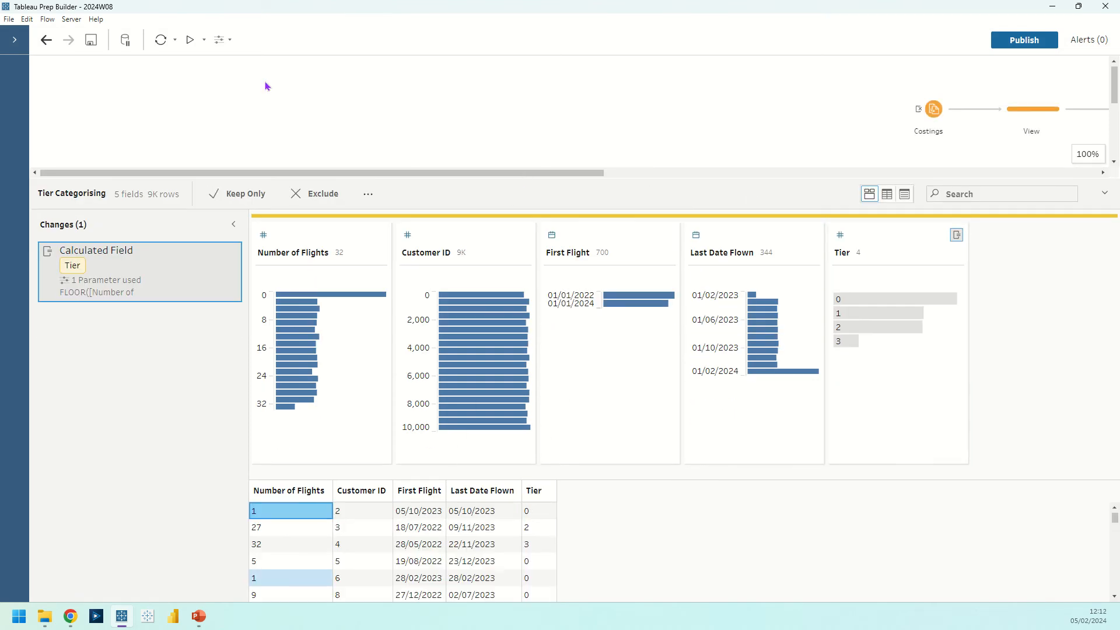
pyautogui.click(221, 39)
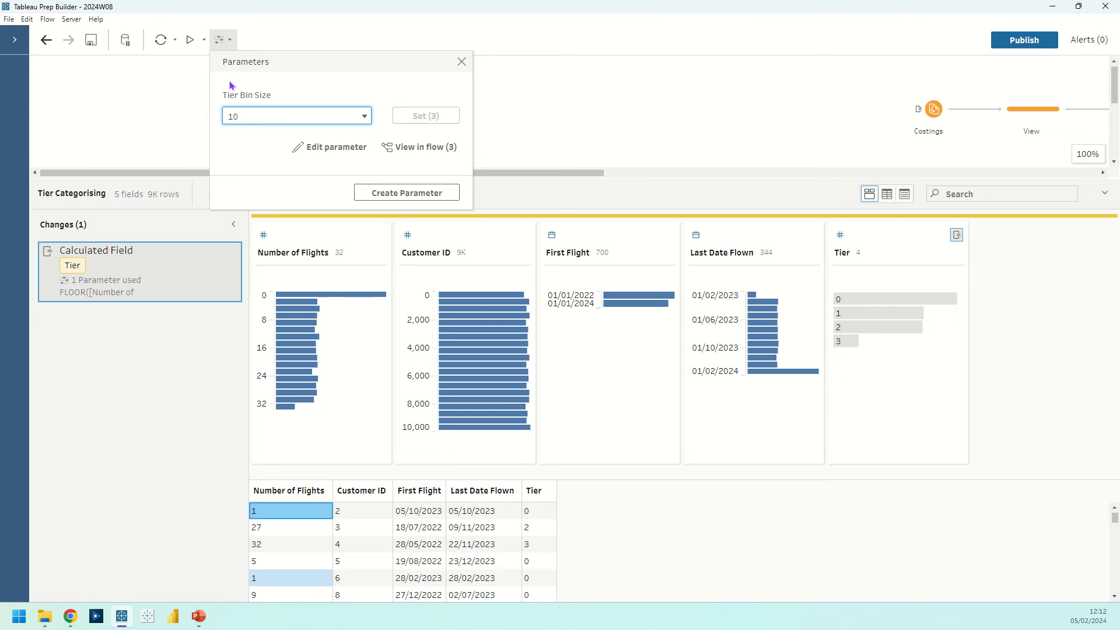
pyautogui.click(221, 39)
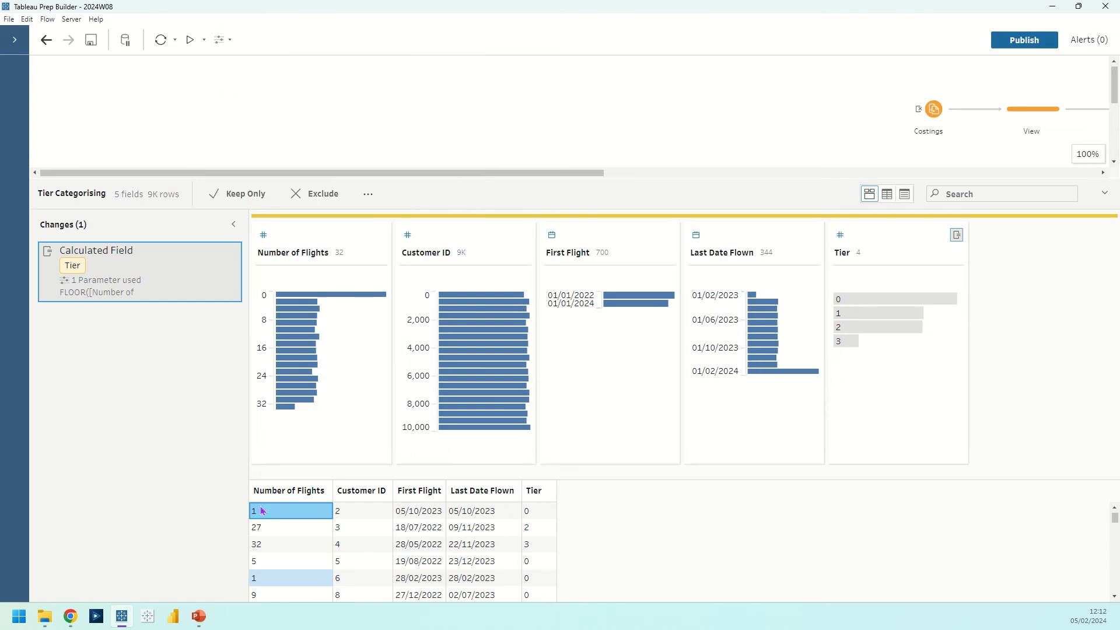
pyautogui.click(541, 510)
pyautogui.click(308, 533)
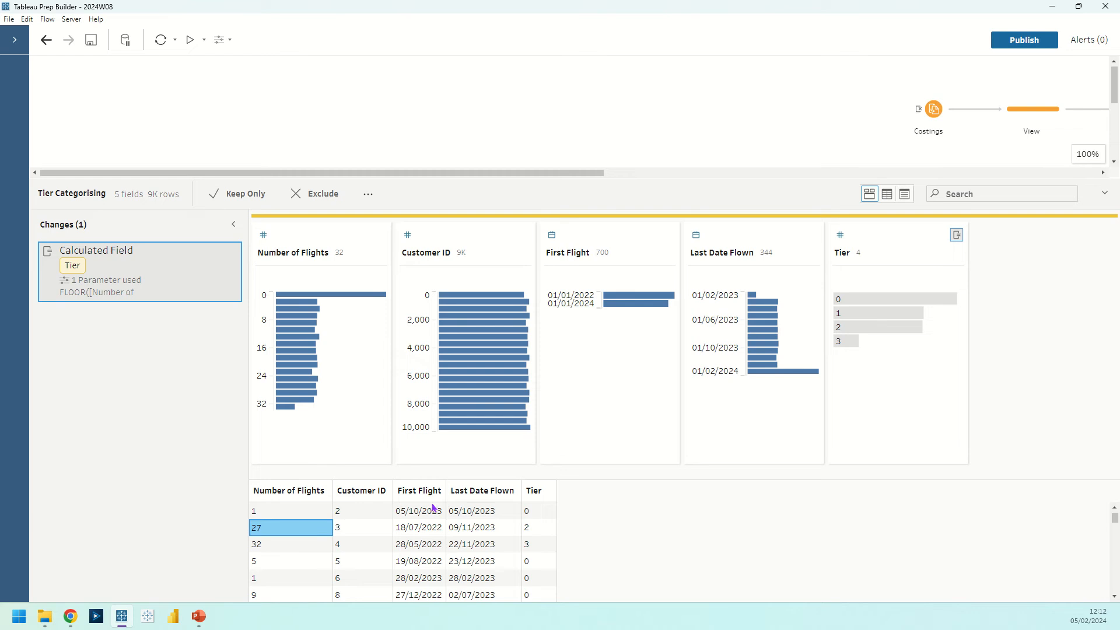
pyautogui.click(534, 528)
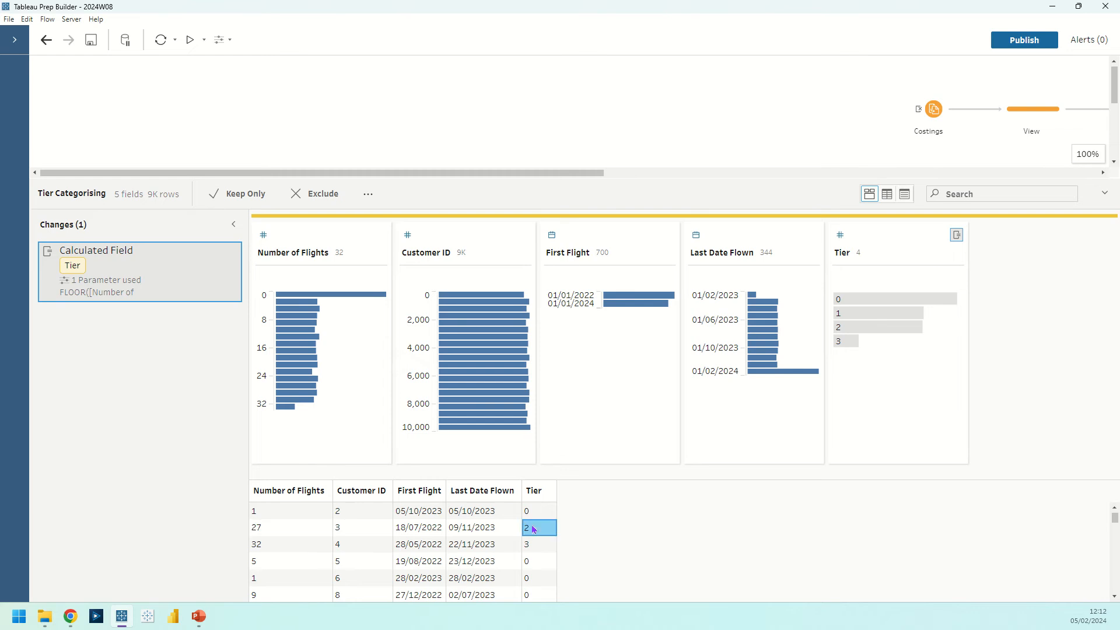
# - Set the Tier Bin Size parameter to 5 and apply it throughout the flow
pyautogui.click(220, 39)
pyautogui.click(336, 117)
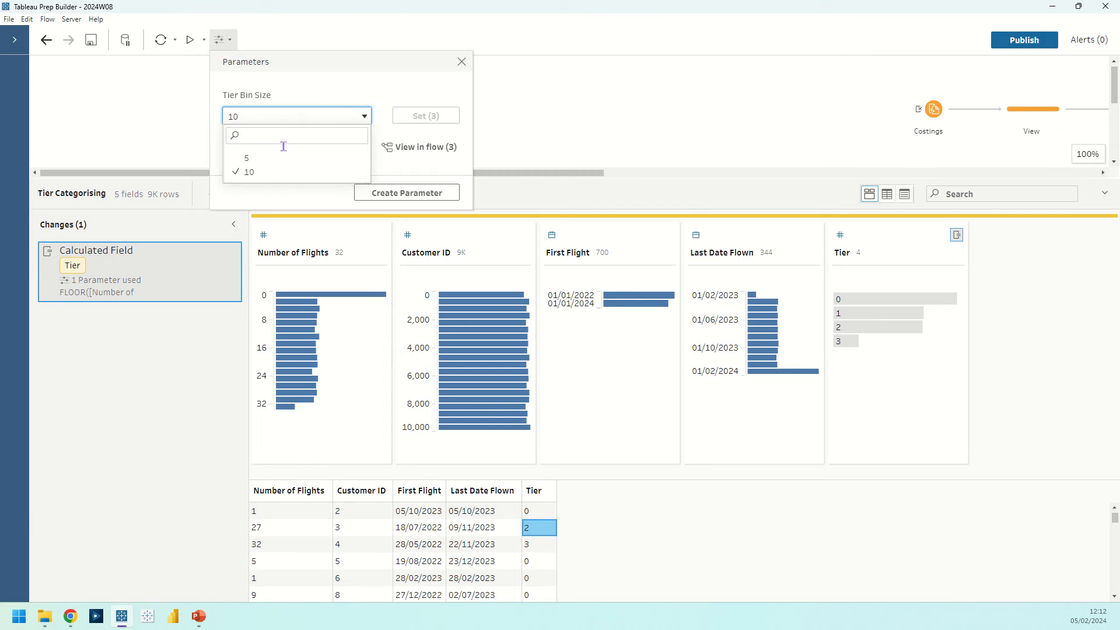
pyautogui.click(248, 165)
pyautogui.click(399, 116)
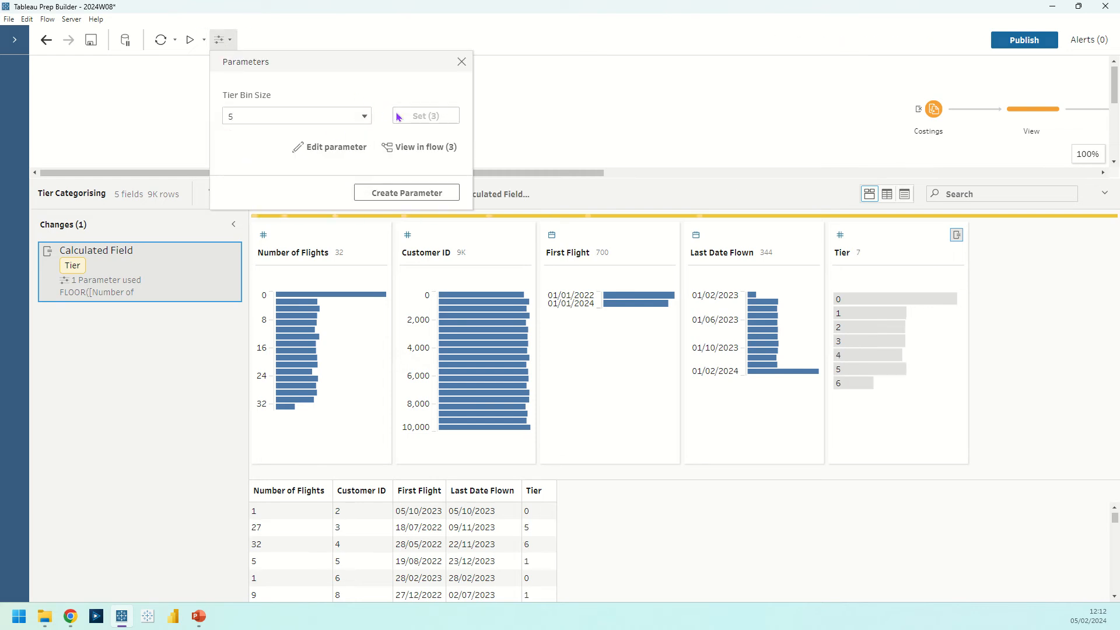
# - Check the recalculated Tier of the customer with 27 flights in the data grid, and restore the flow pane's height
pyautogui.click(285, 527)
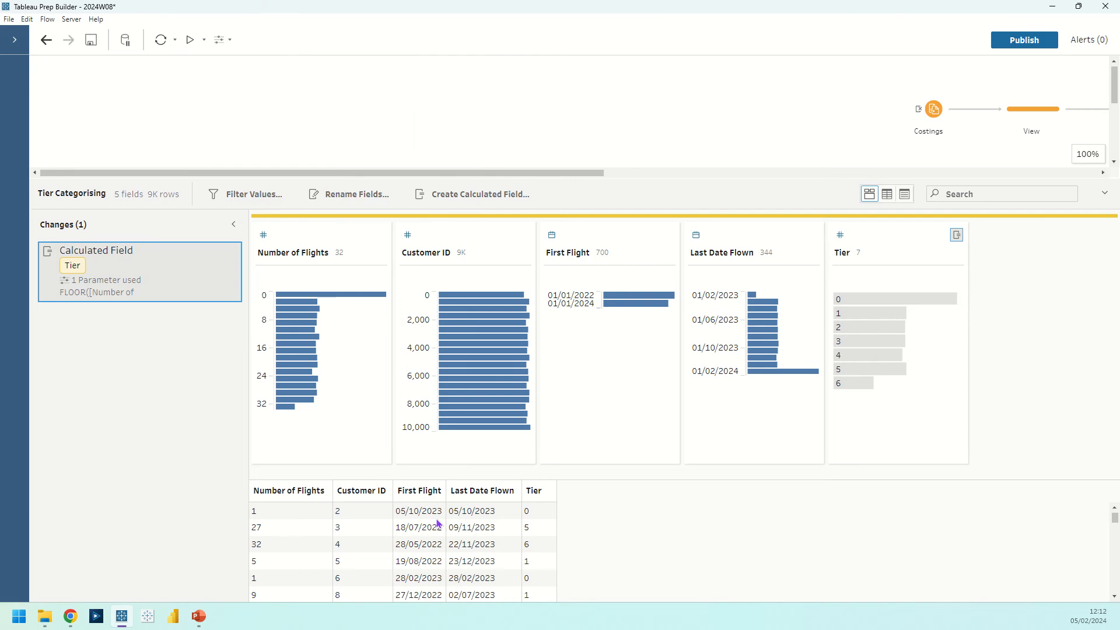
pyautogui.click(547, 533)
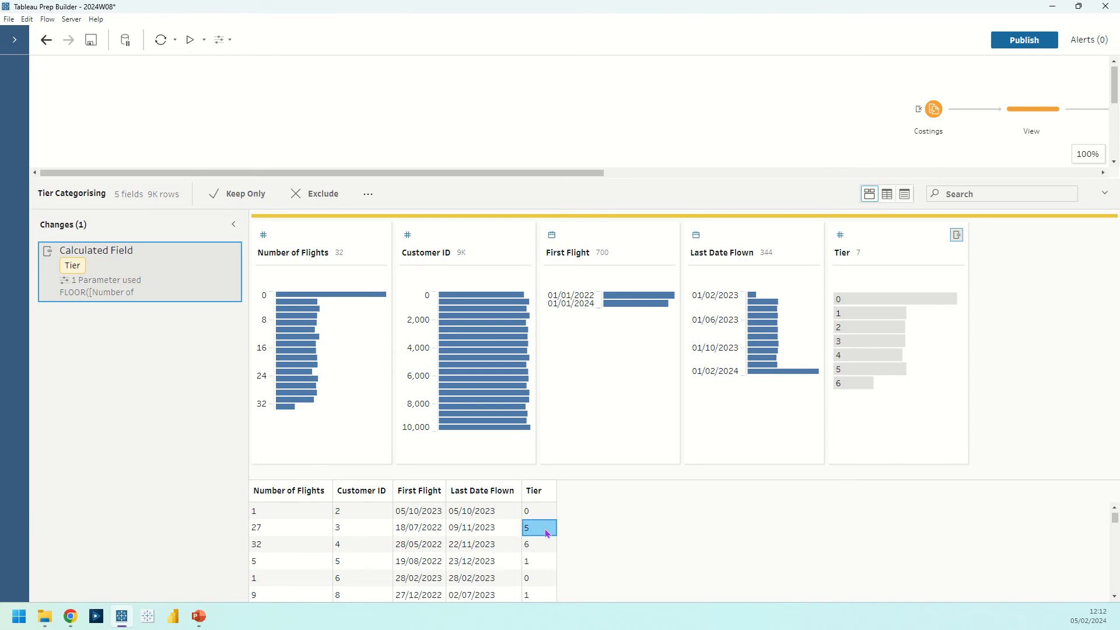
pyautogui.moveTo(606, 180); pyautogui.dragTo(577, 261)
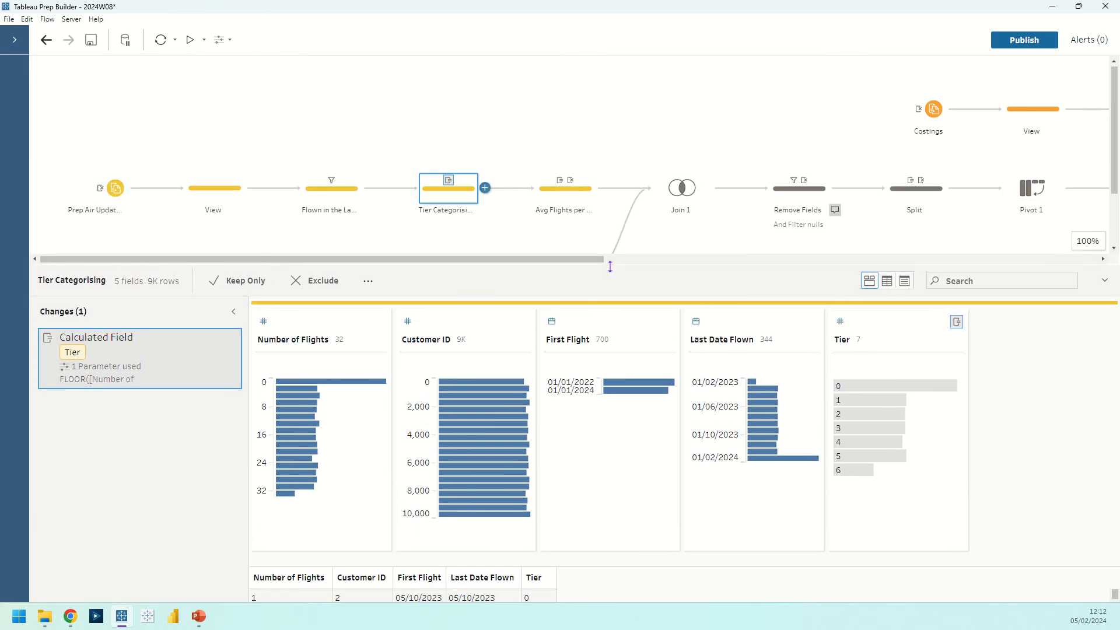
# - Examine the Number of Years as a Customer formula in the Avg Flights per Year step of the upper branch
pyautogui.click(553, 200)
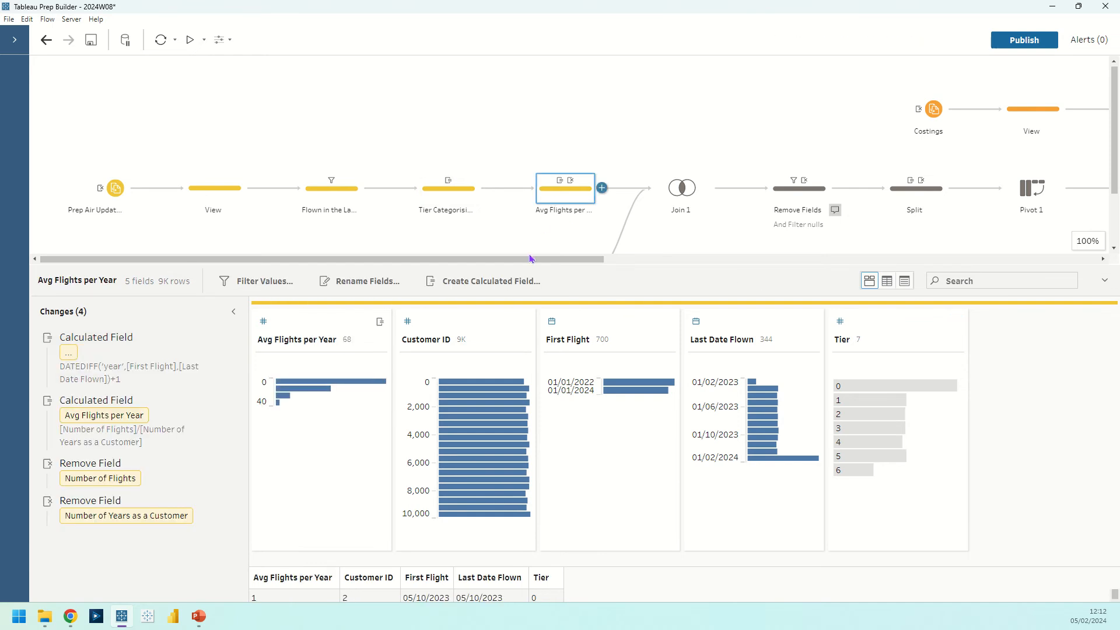
pyautogui.scroll(-1, 539, 210)
pyautogui.click(539, 210)
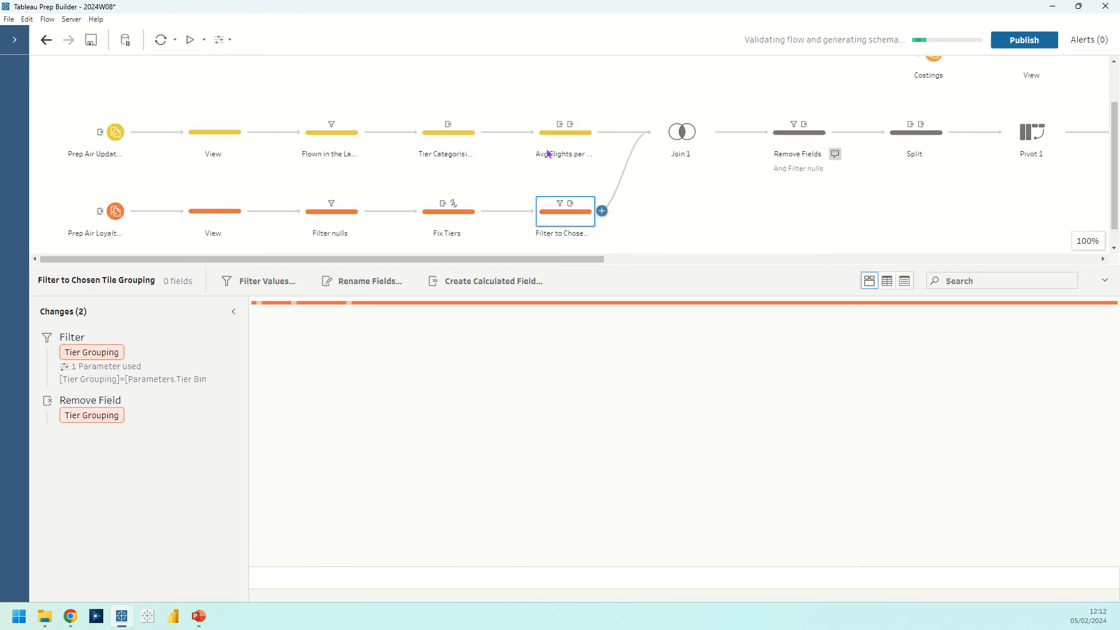
pyautogui.click(550, 146)
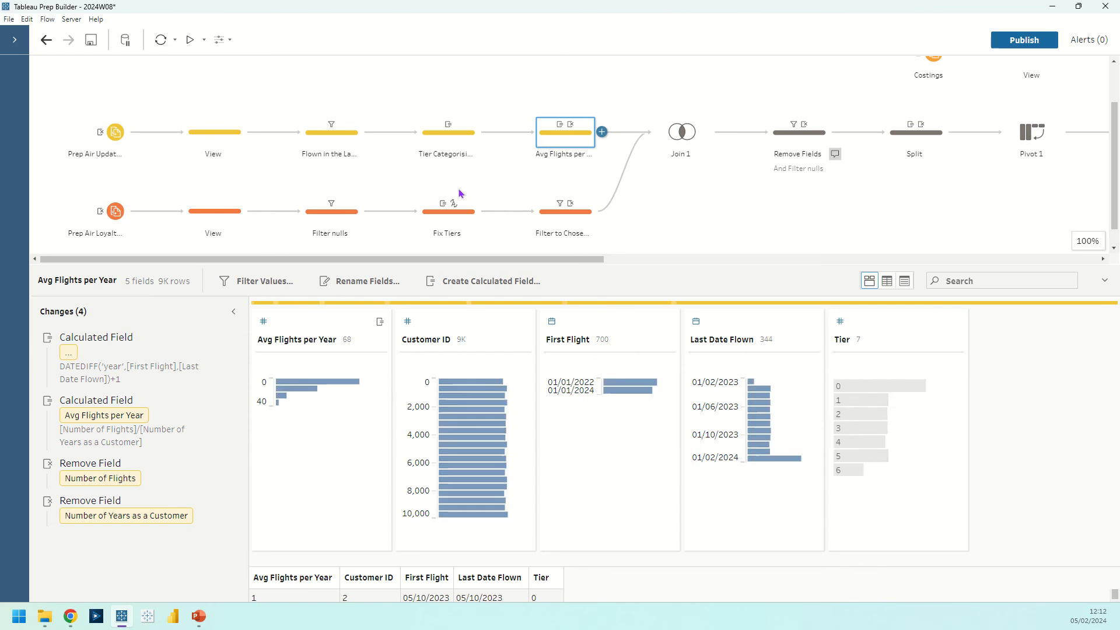
pyautogui.click(131, 369)
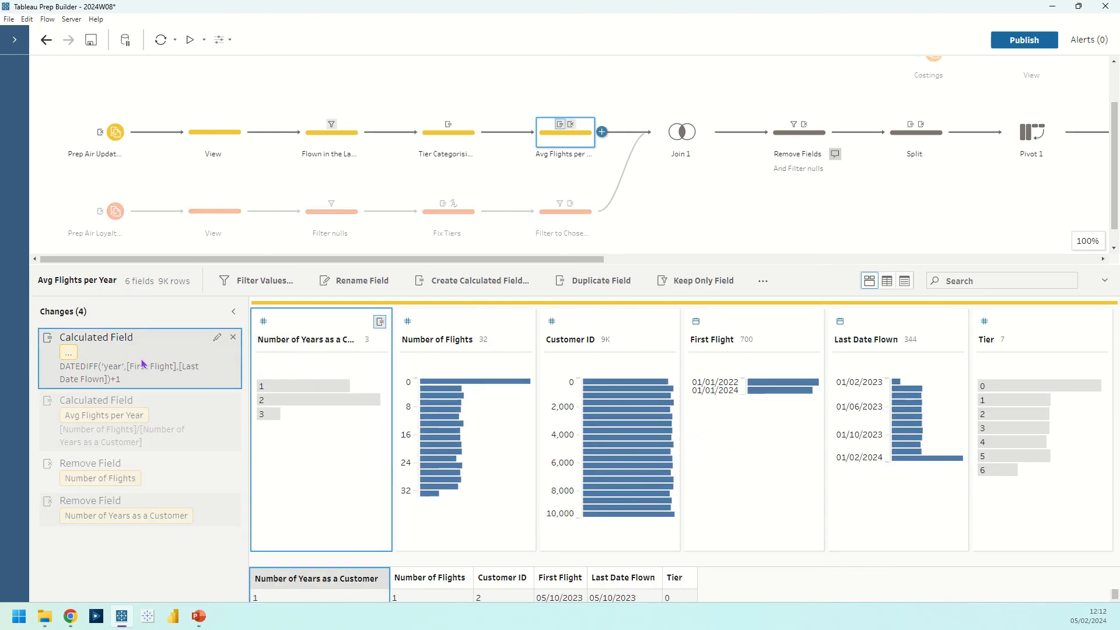
pyautogui.click(217, 337)
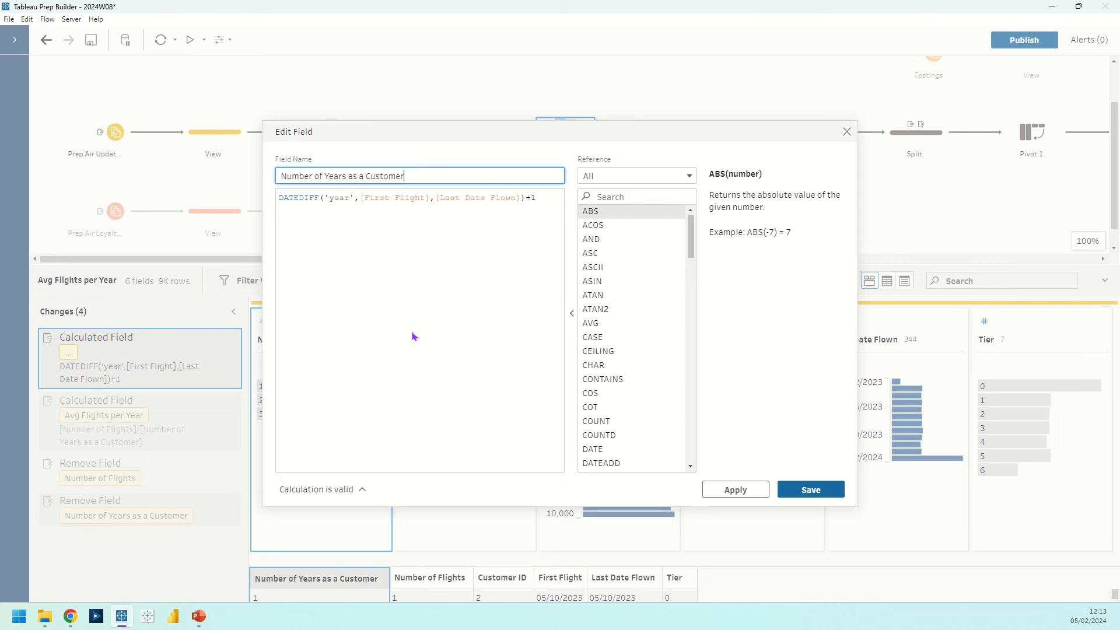
pyautogui.click(535, 200)
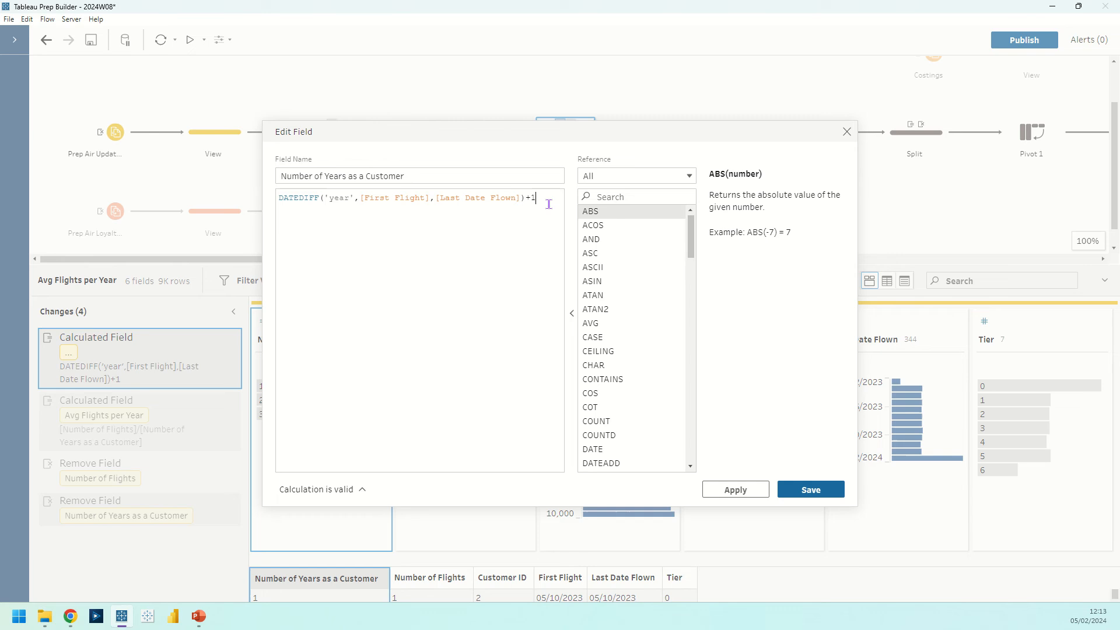
pyautogui.click(846, 131)
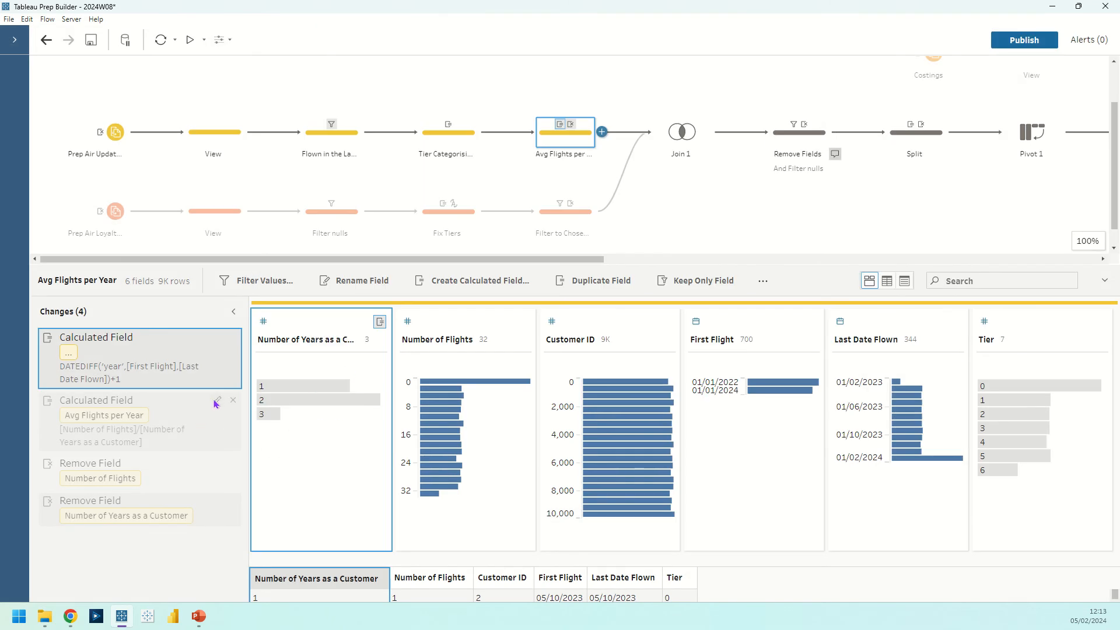
# - Examine the Avg Flights per Year formula without changing it, and review the two Remove Field changes that follow it
pyautogui.click(215, 402)
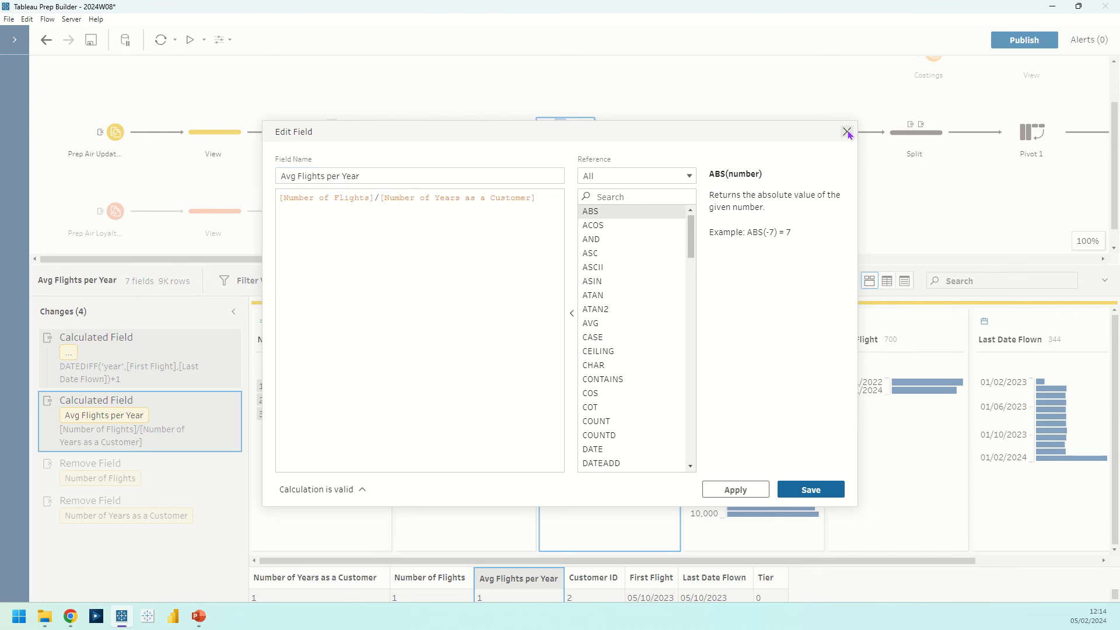
pyautogui.click(846, 132)
pyautogui.click(173, 486)
pyautogui.click(174, 501)
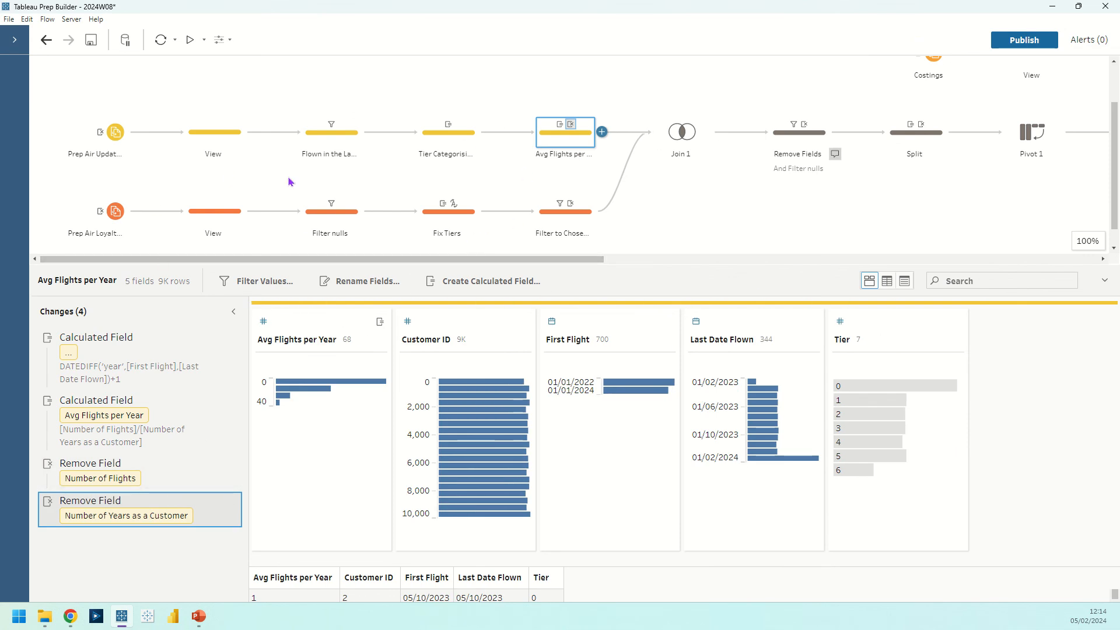
# - Inspect the loyalty branch's View step in an enlarged pane, highlight the rows with null Benefits, and restore the flow pane's height
pyautogui.click(198, 220)
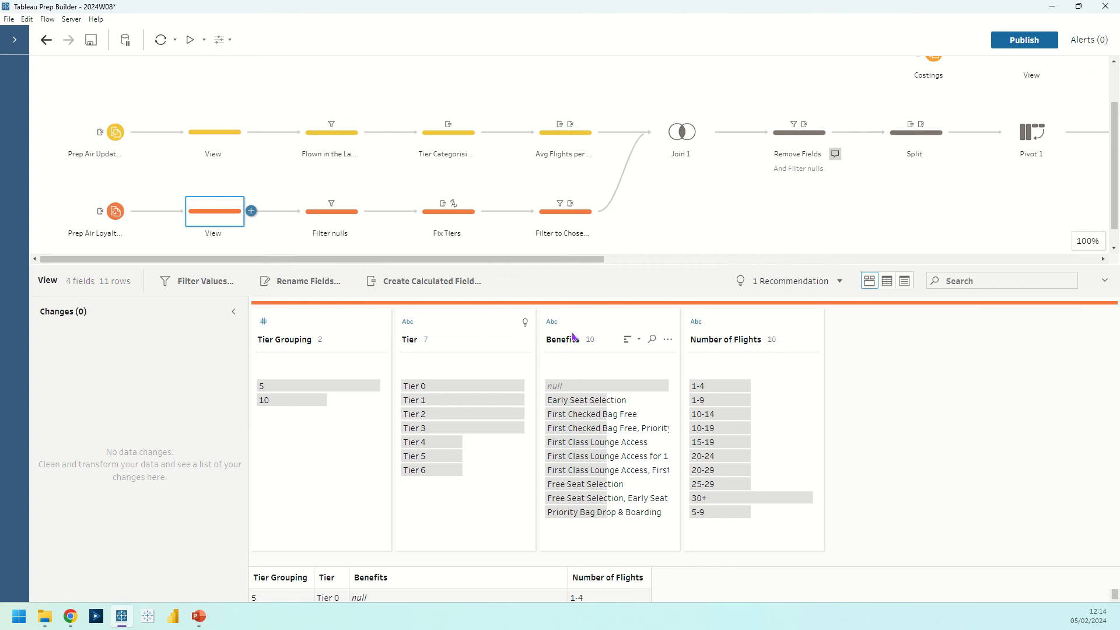
pyautogui.moveTo(556, 269); pyautogui.dragTo(547, 68)
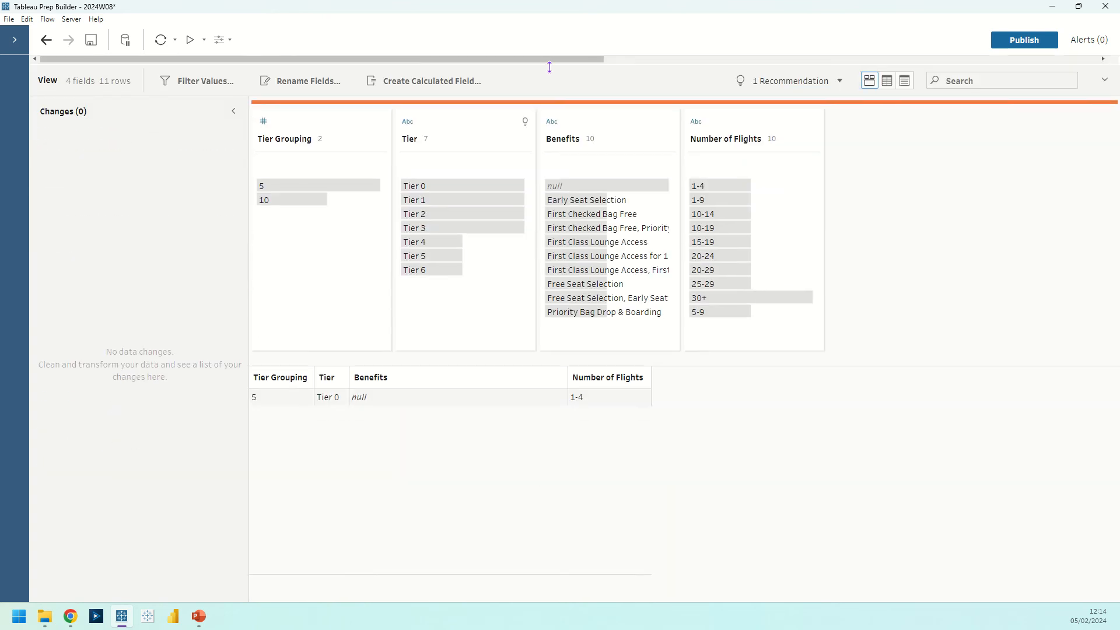
pyautogui.click(577, 185)
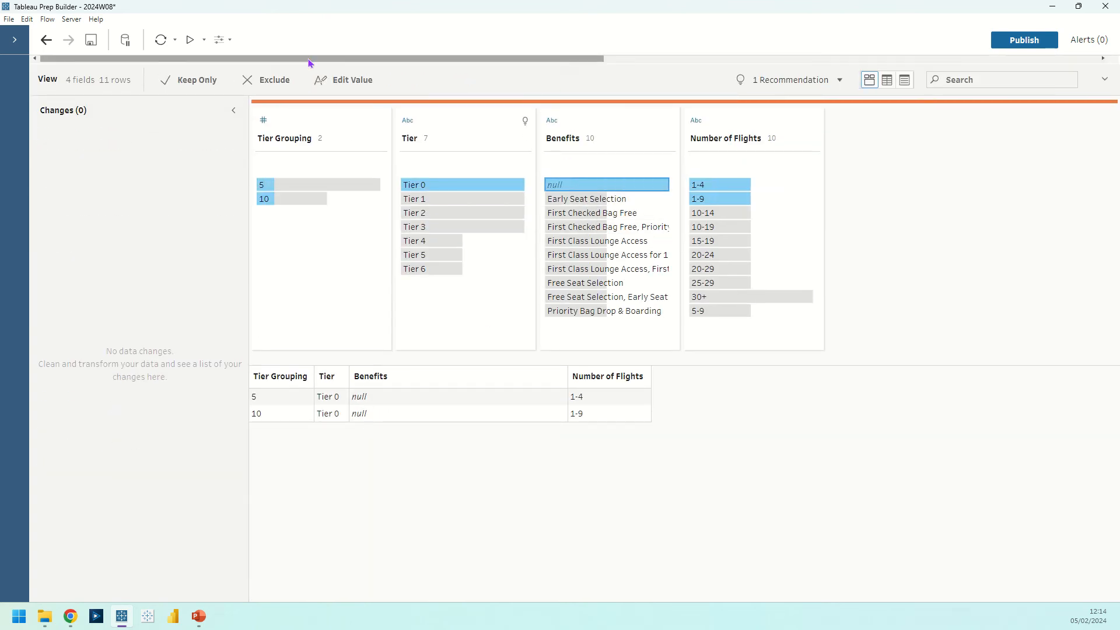
pyautogui.moveTo(309, 63); pyautogui.dragTo(288, 92)
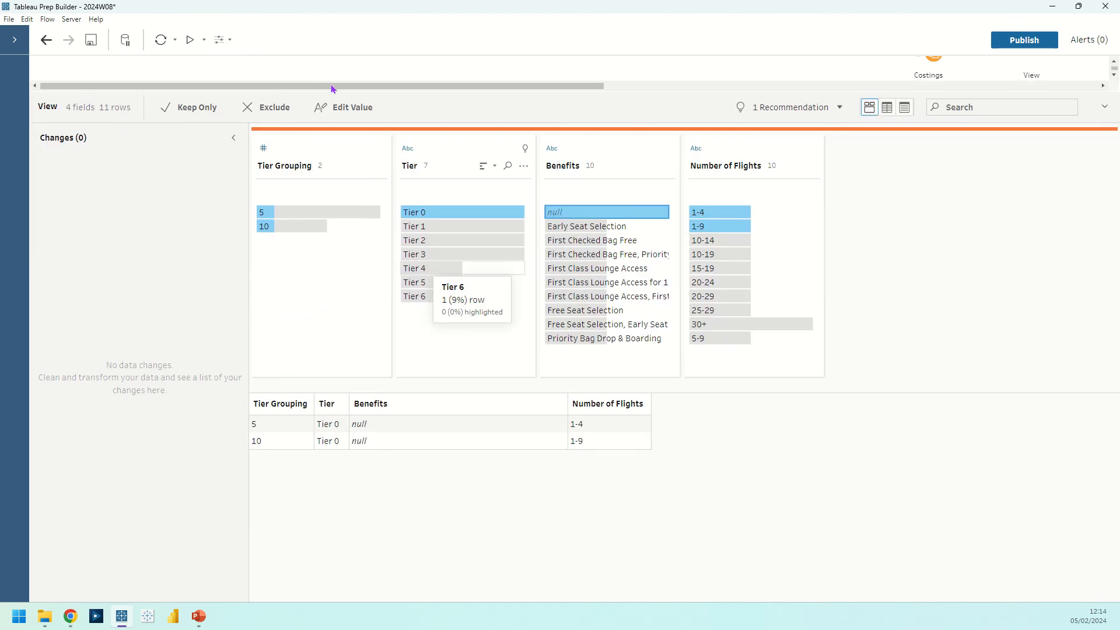
pyautogui.moveTo(275, 93); pyautogui.dragTo(275, 284)
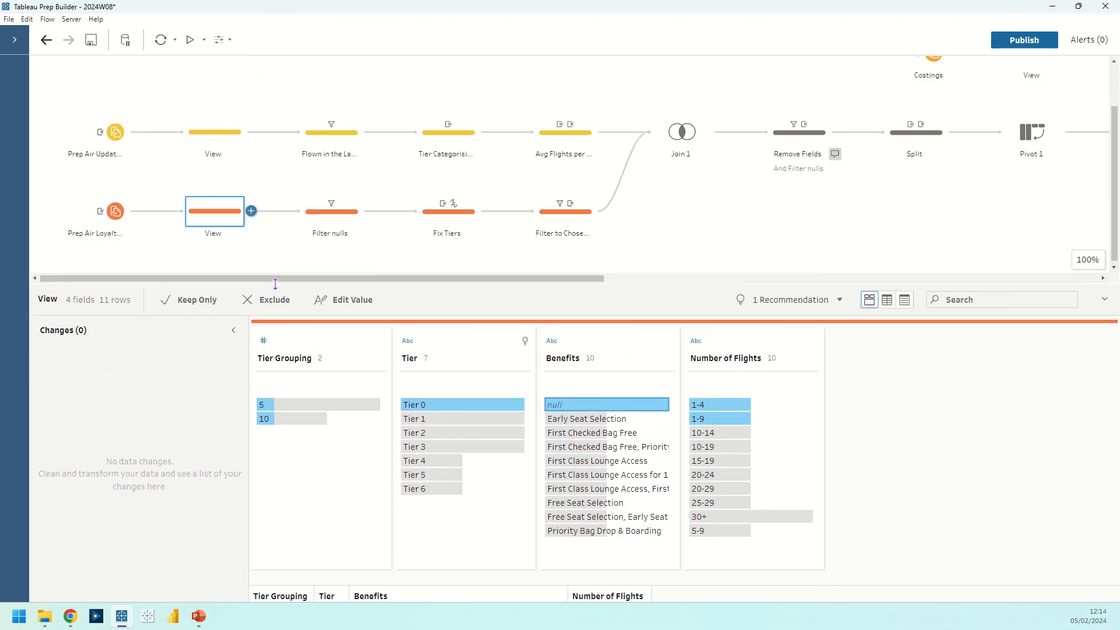
# - Examine the Tier Grouping filter's calculation in the Filter nulls step and leave it unchanged
pyautogui.click(309, 227)
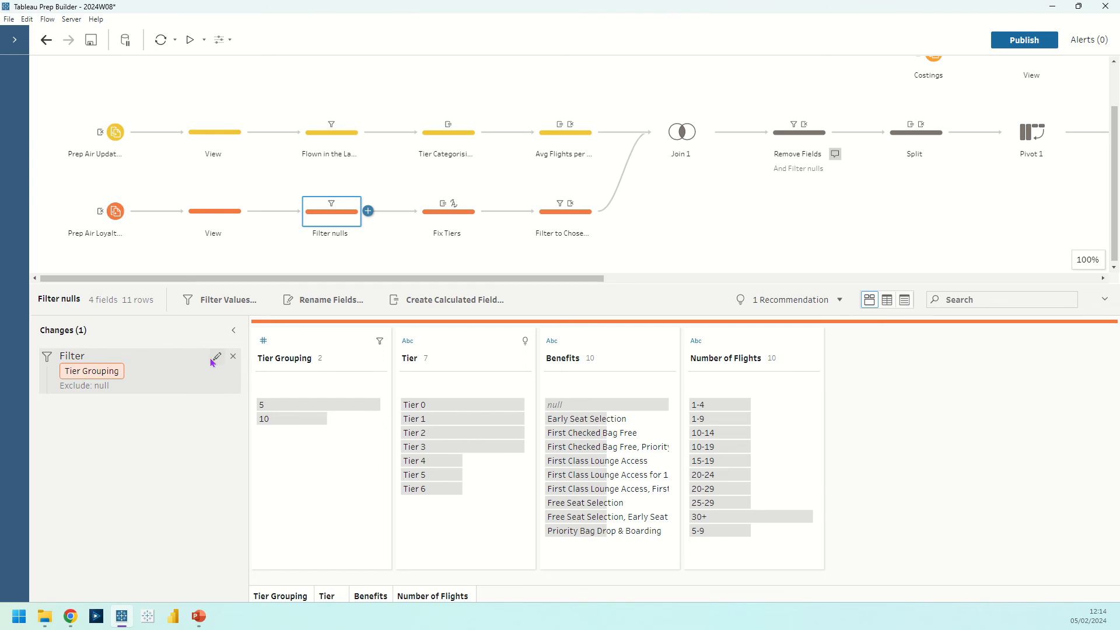
pyautogui.click(213, 357)
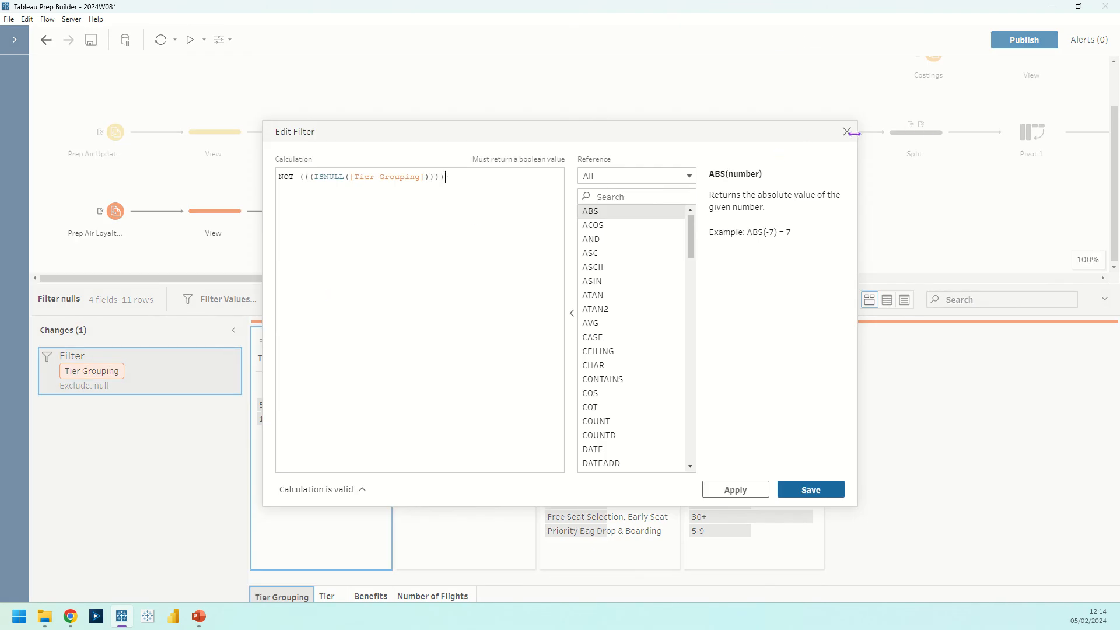
pyautogui.click(846, 132)
# - Check the fields of the Prep Air Loyalty input, and compare the loyalty branch's View step with Filter nulls
pyautogui.click(111, 215)
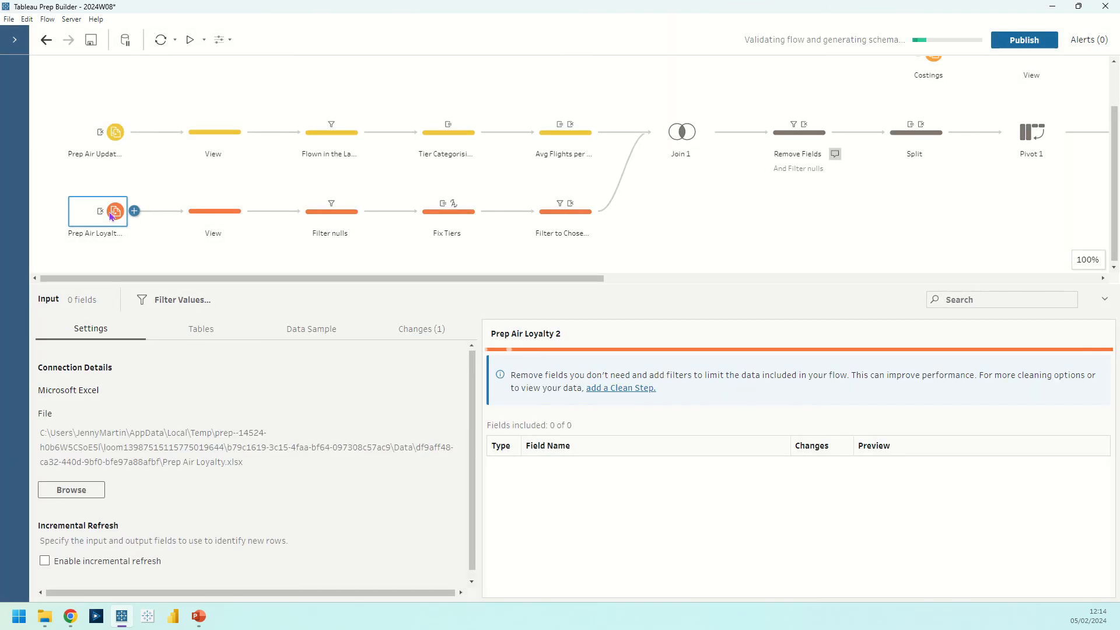
pyautogui.click(213, 211)
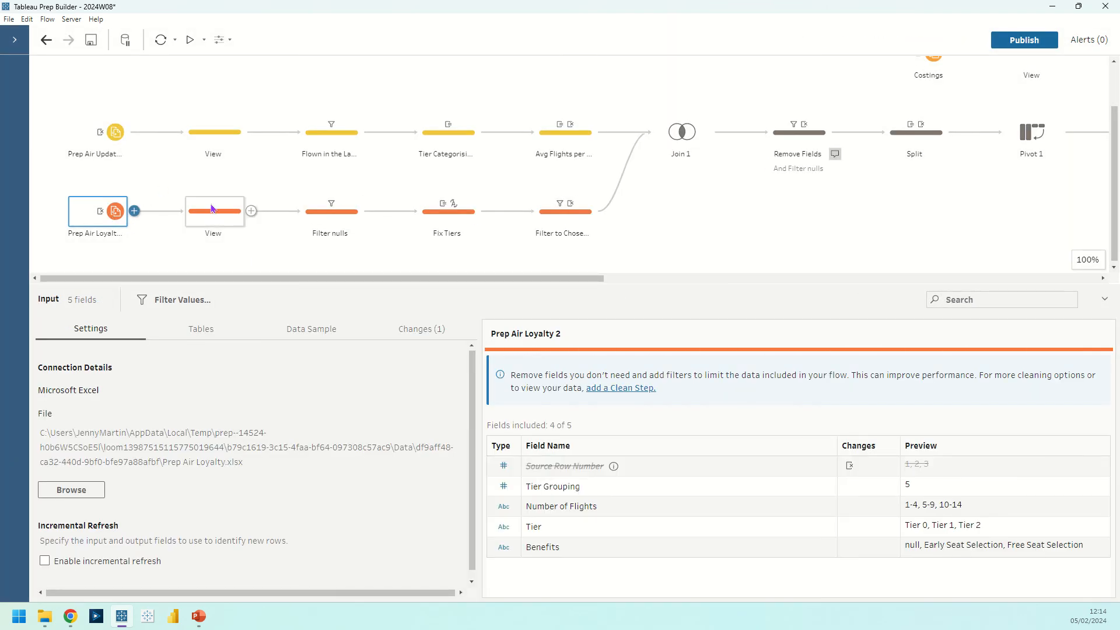
pyautogui.click(343, 224)
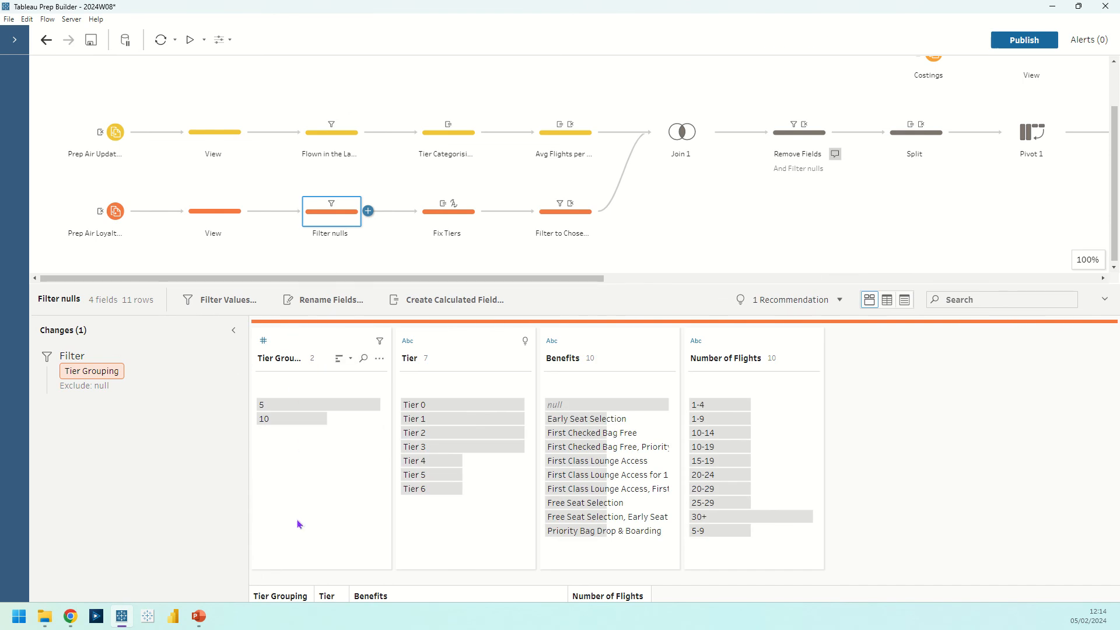
pyautogui.click(236, 217)
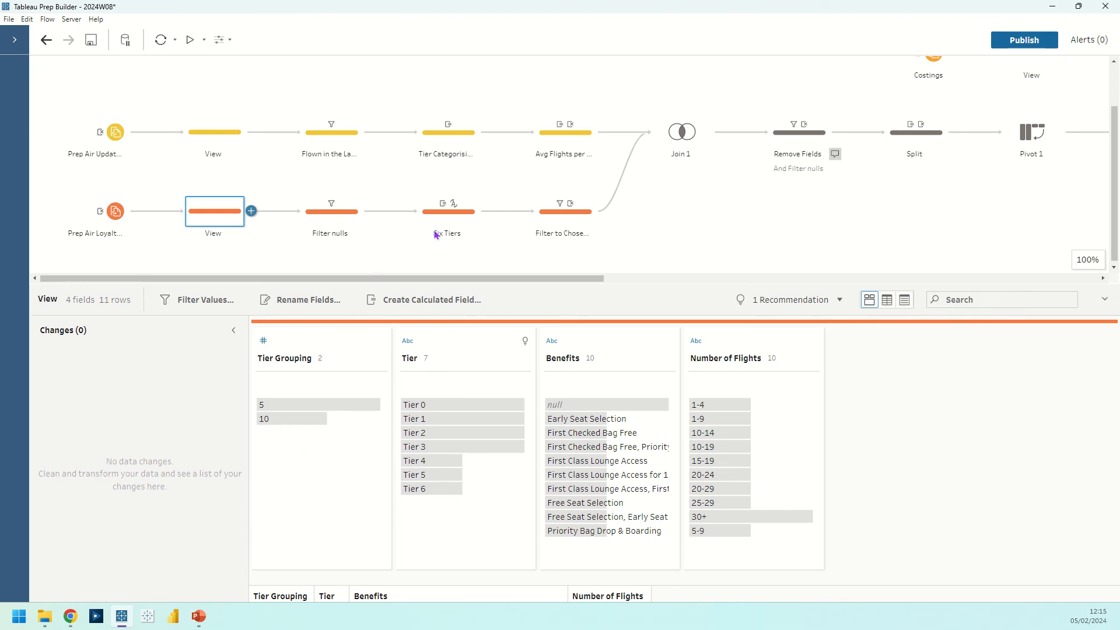
pyautogui.click(350, 216)
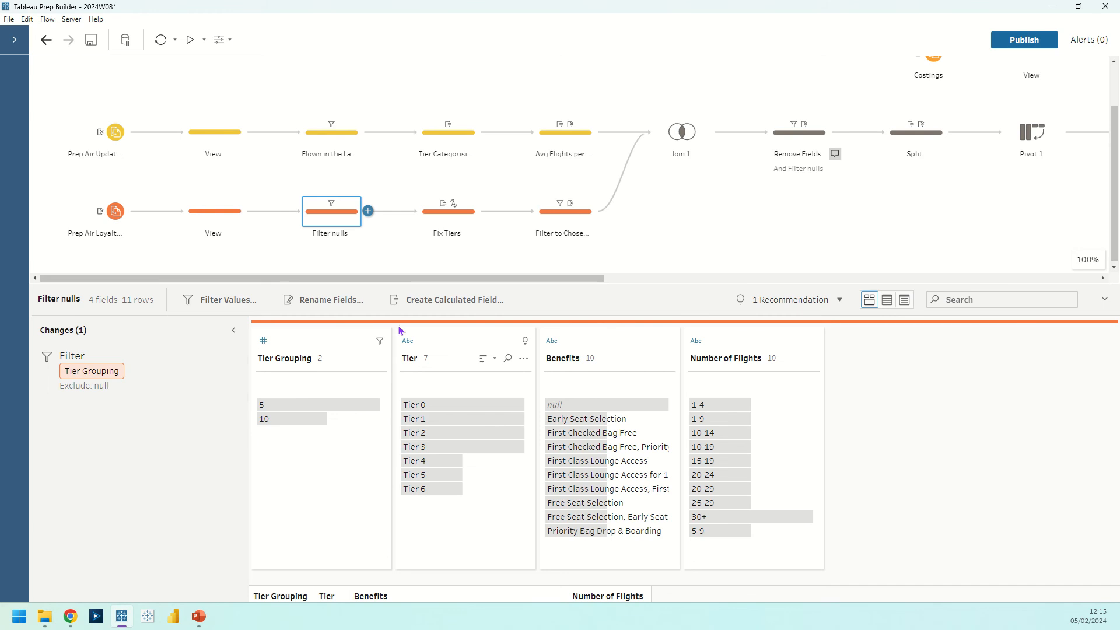
# - Compare the Tier field in Avg Flights per Year with Filter nulls, and review how Fix Tiers cleans it
pyautogui.click(552, 149)
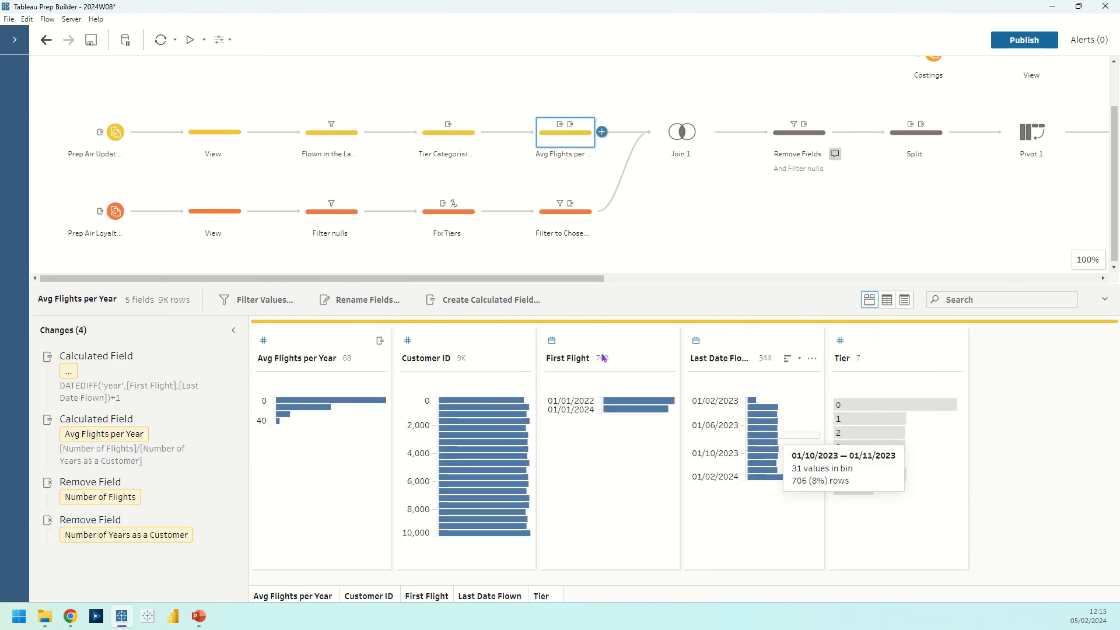
pyautogui.click(349, 214)
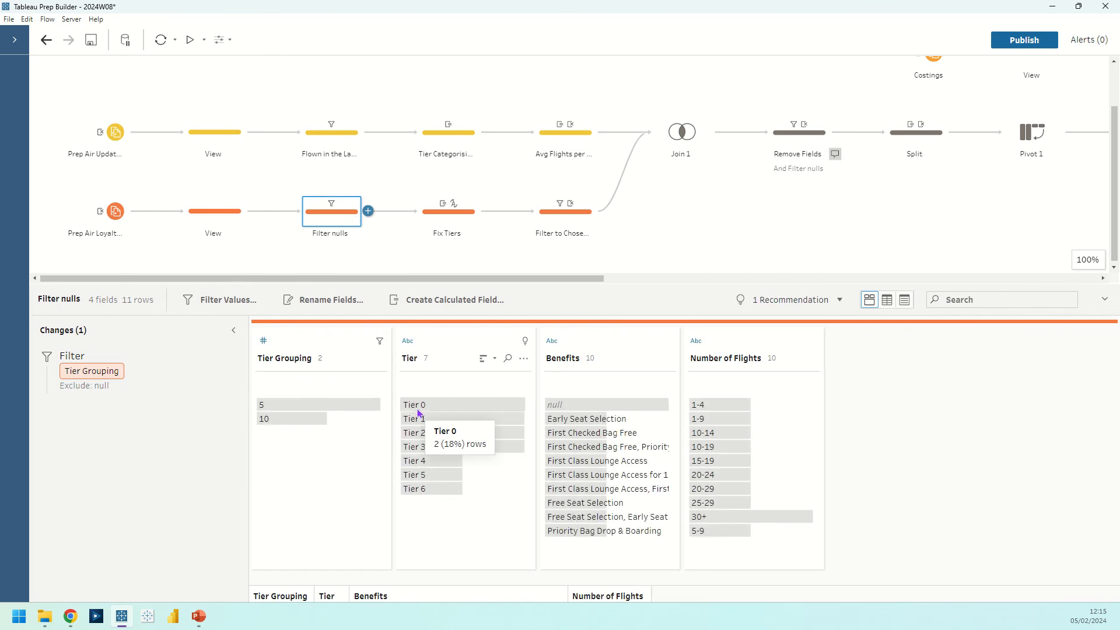
pyautogui.click(523, 358)
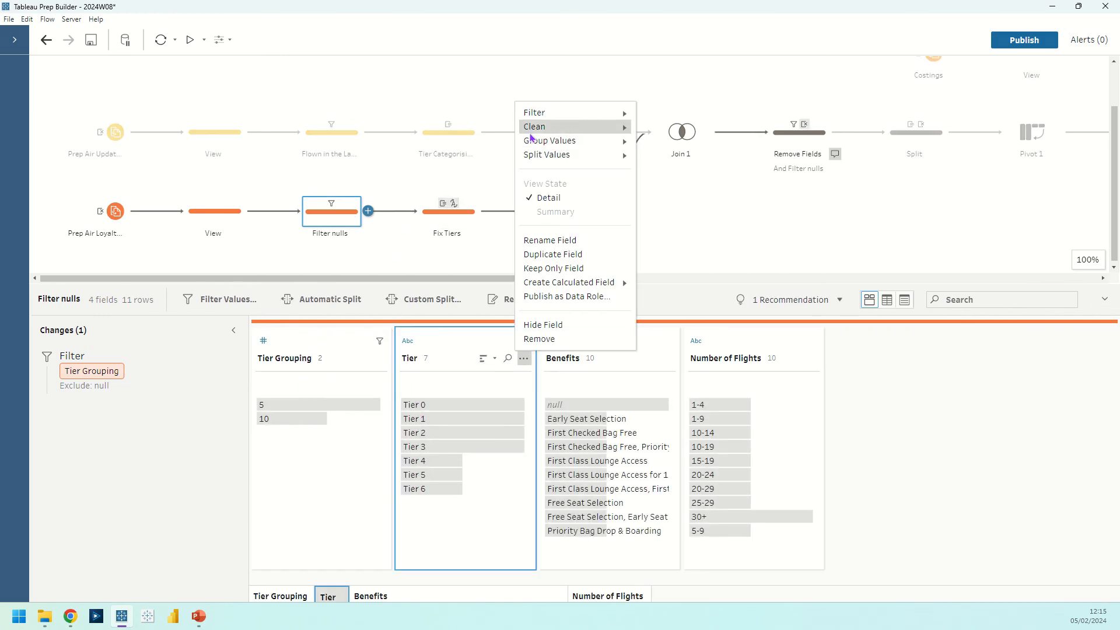
pyautogui.moveTo(540, 130)
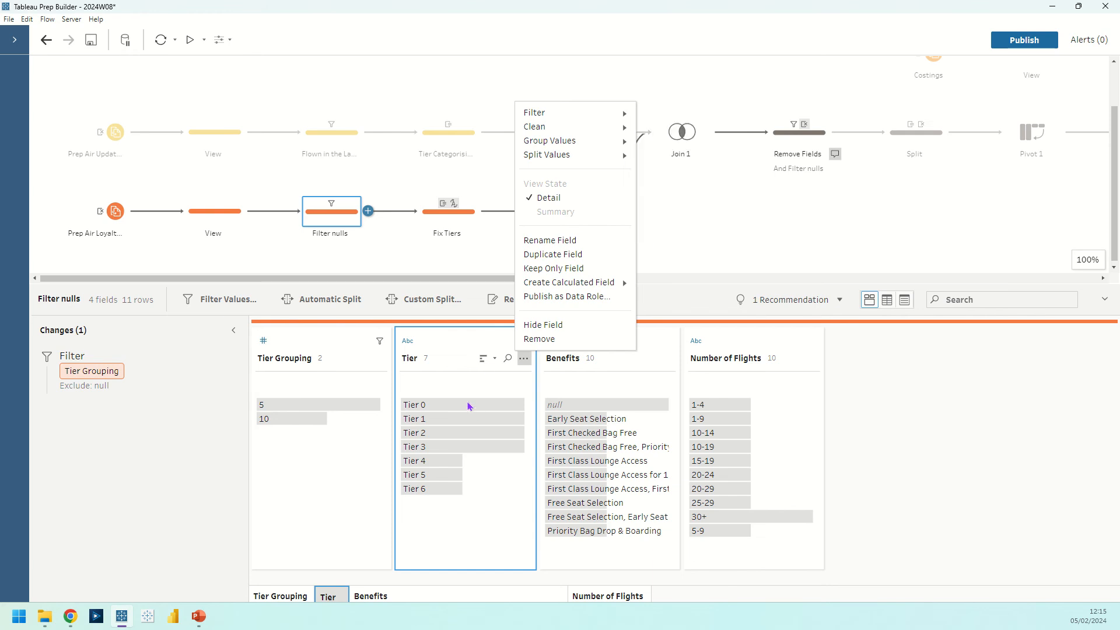
pyautogui.click(438, 230)
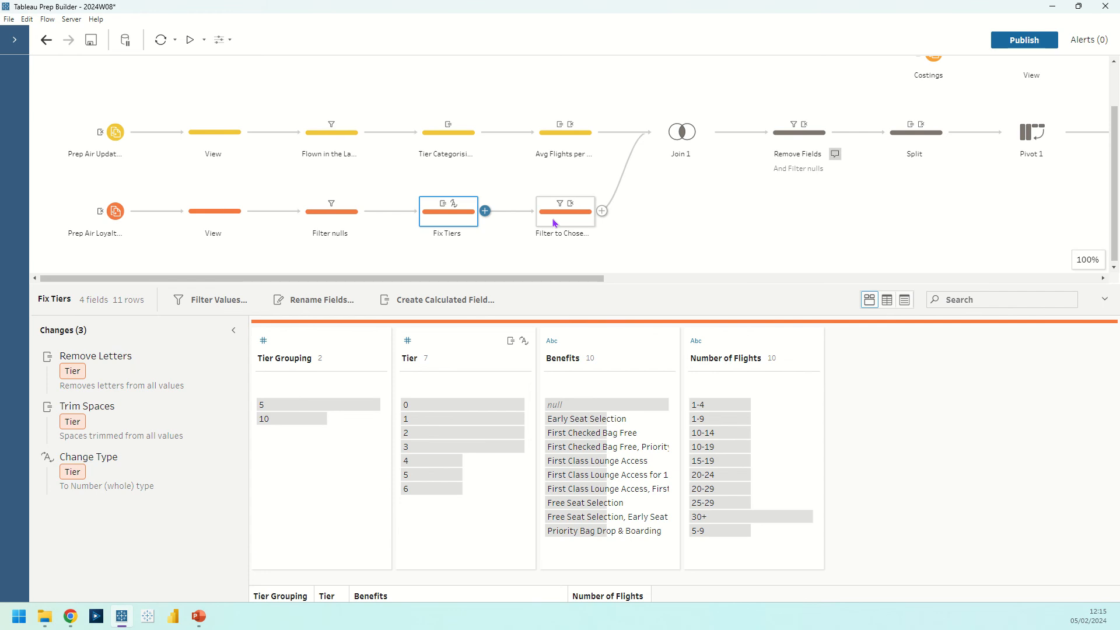
# - View the Filter to Chosen Tile Grouping step, and return to Fix Tiers to highlight the rows of Tier Grouping 5 and 10
pyautogui.click(554, 222)
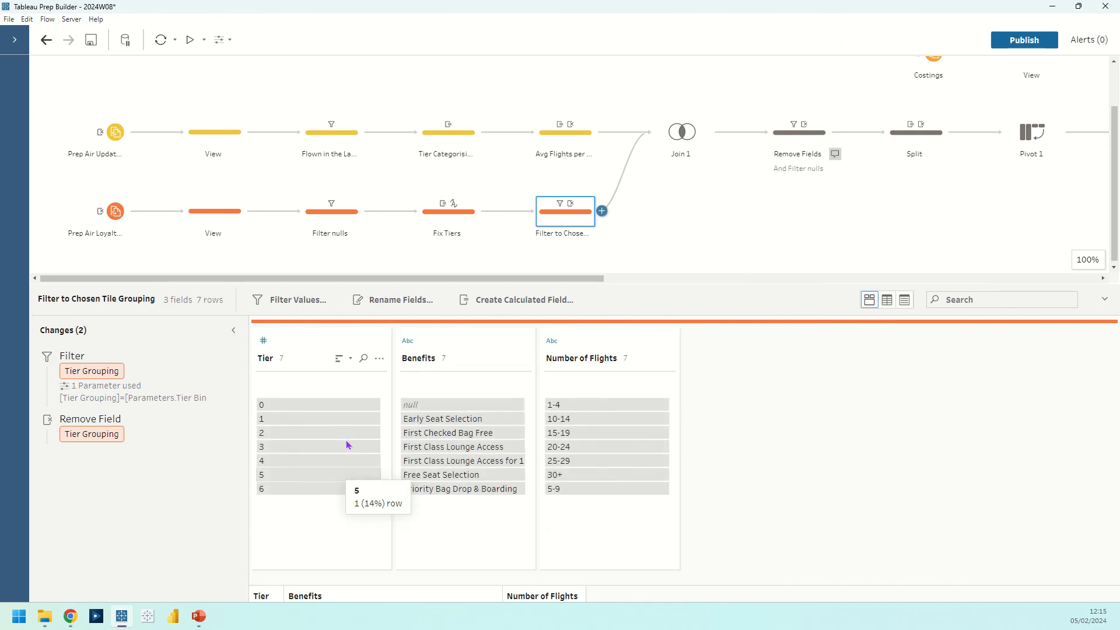
pyautogui.click(455, 220)
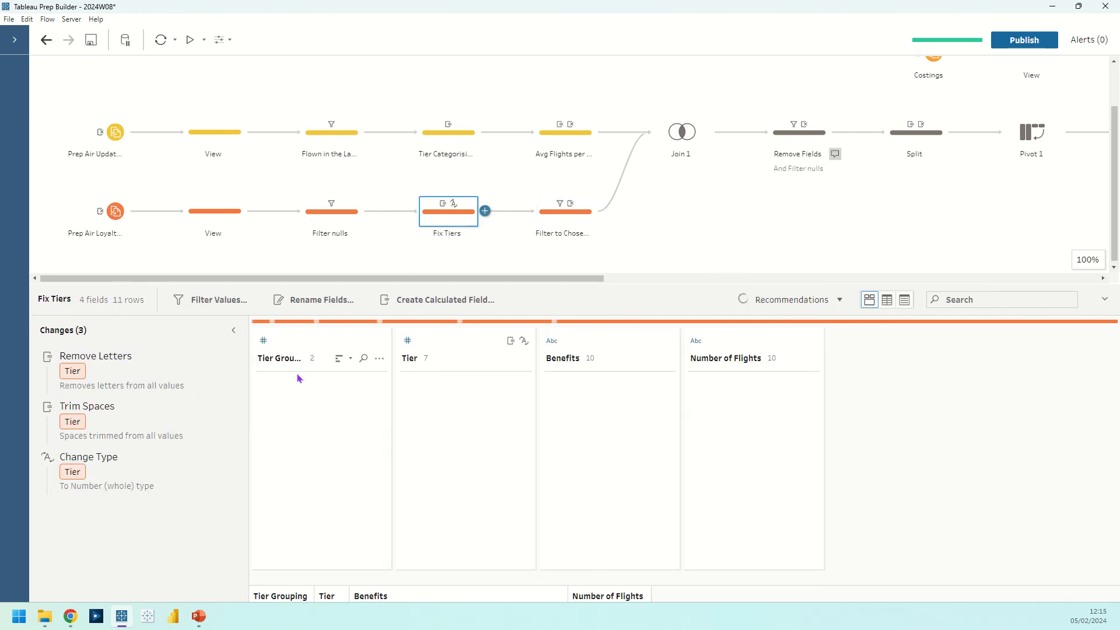
pyautogui.click(293, 406)
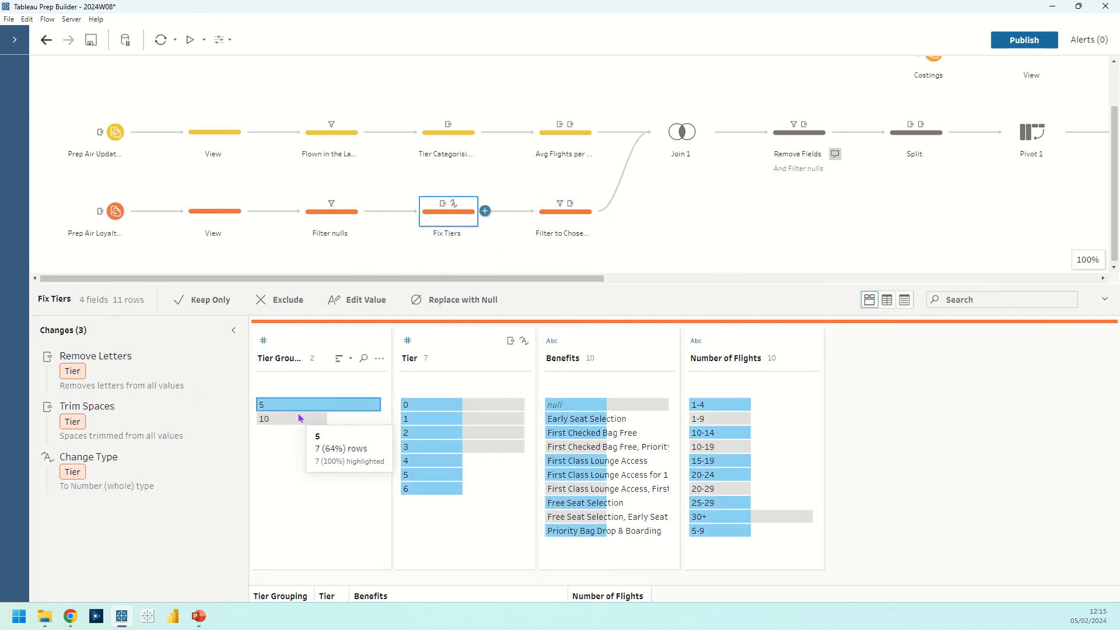
pyautogui.click(302, 418)
pyautogui.click(303, 418)
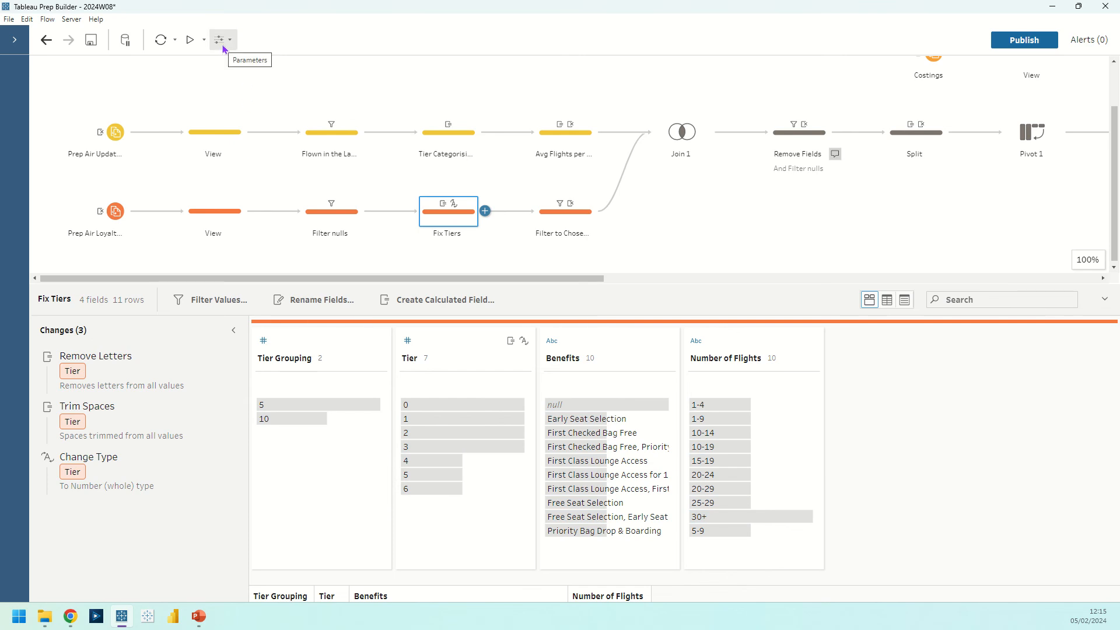
# - Examine the filter matching Tier Grouping to Tier Bin Size in Filter to Chosen Tile Grouping, and save it unchanged
pyautogui.click(557, 216)
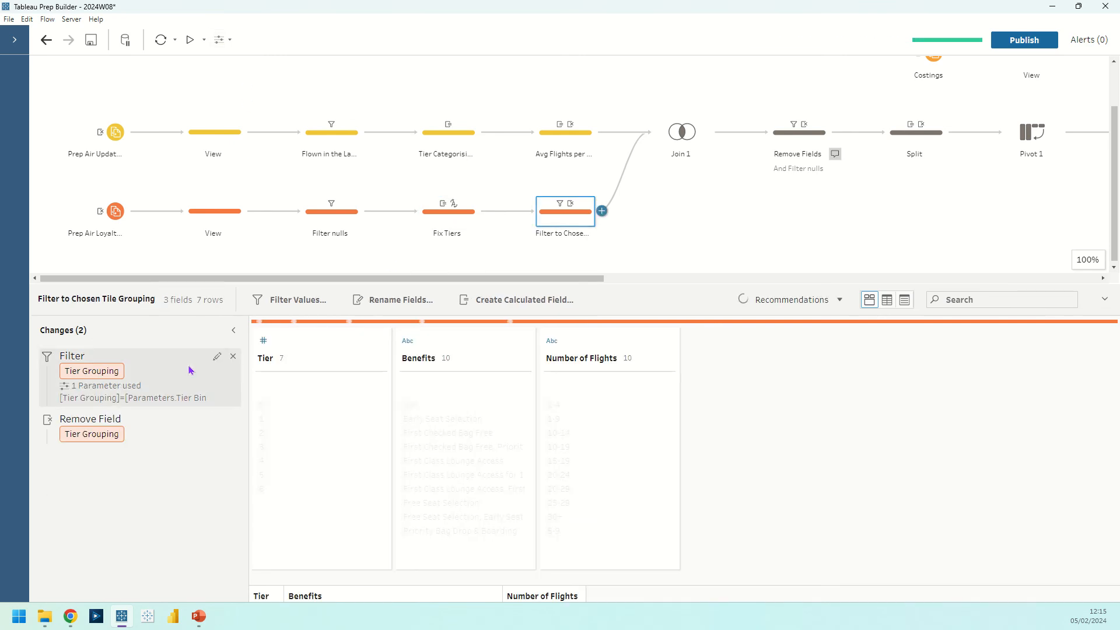
pyautogui.click(217, 356)
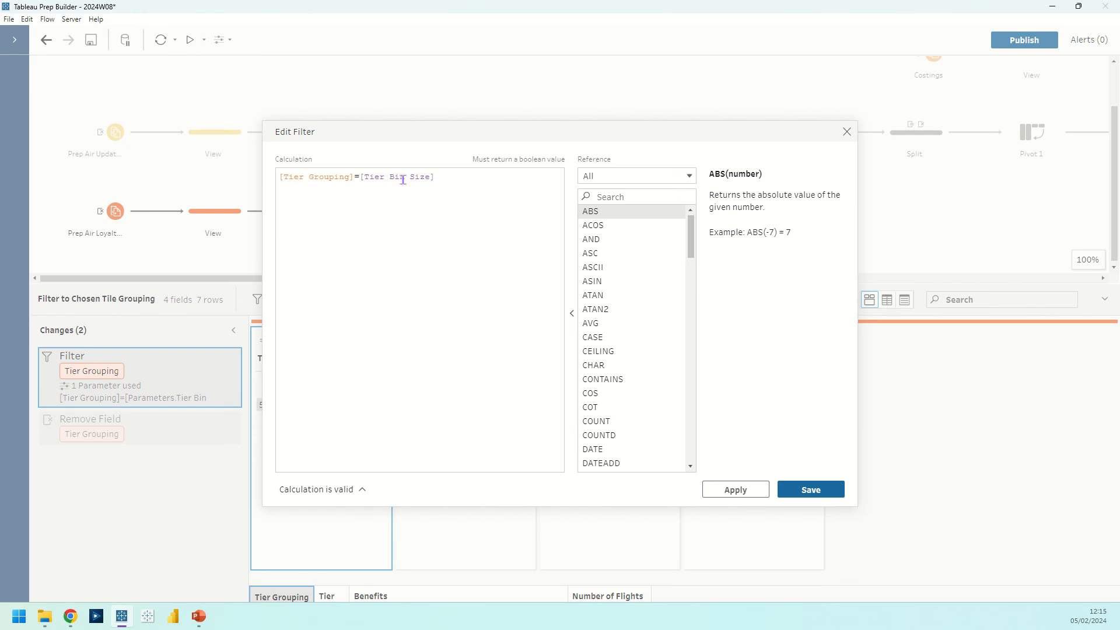
pyautogui.click(828, 491)
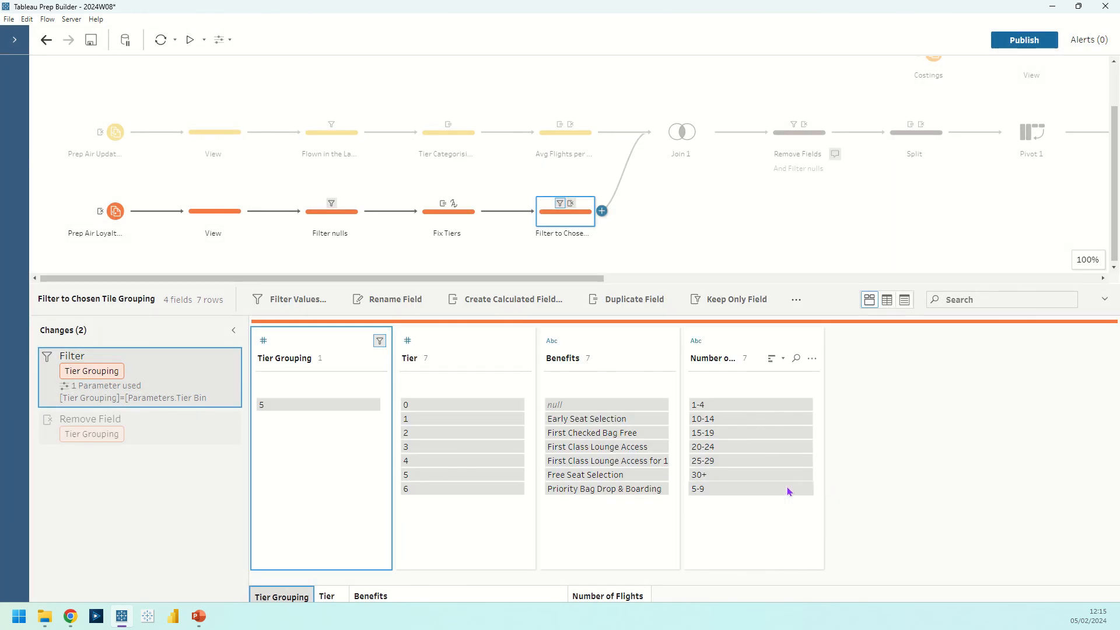
# - Examine Join 1's Tier >= Tier clause with its operator choices, and read the summary of join results
pyautogui.click(677, 140)
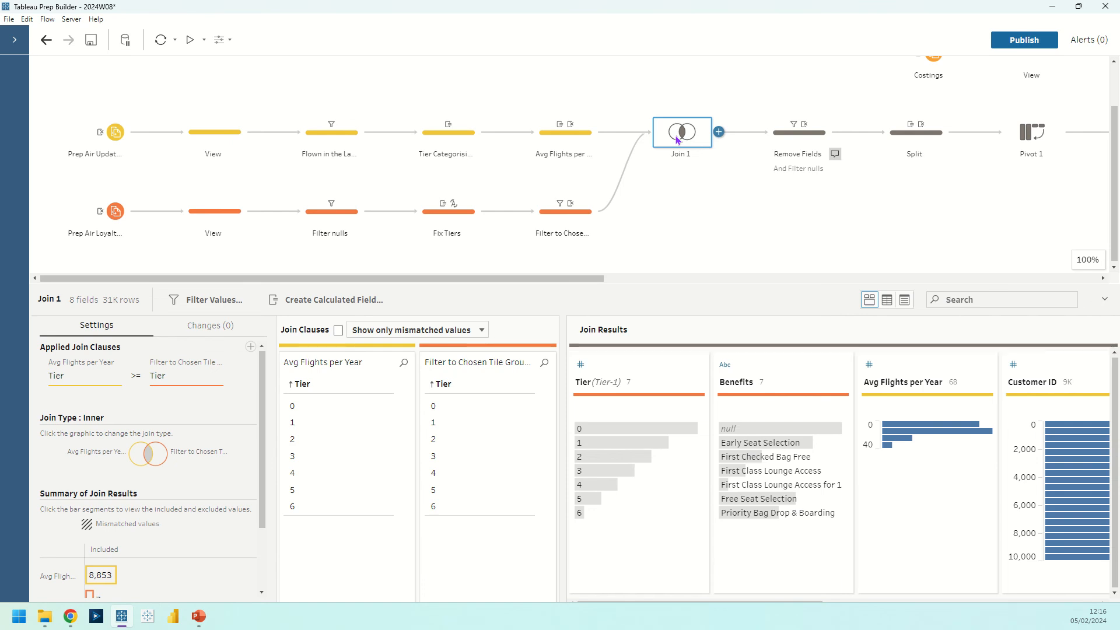
pyautogui.click(134, 386)
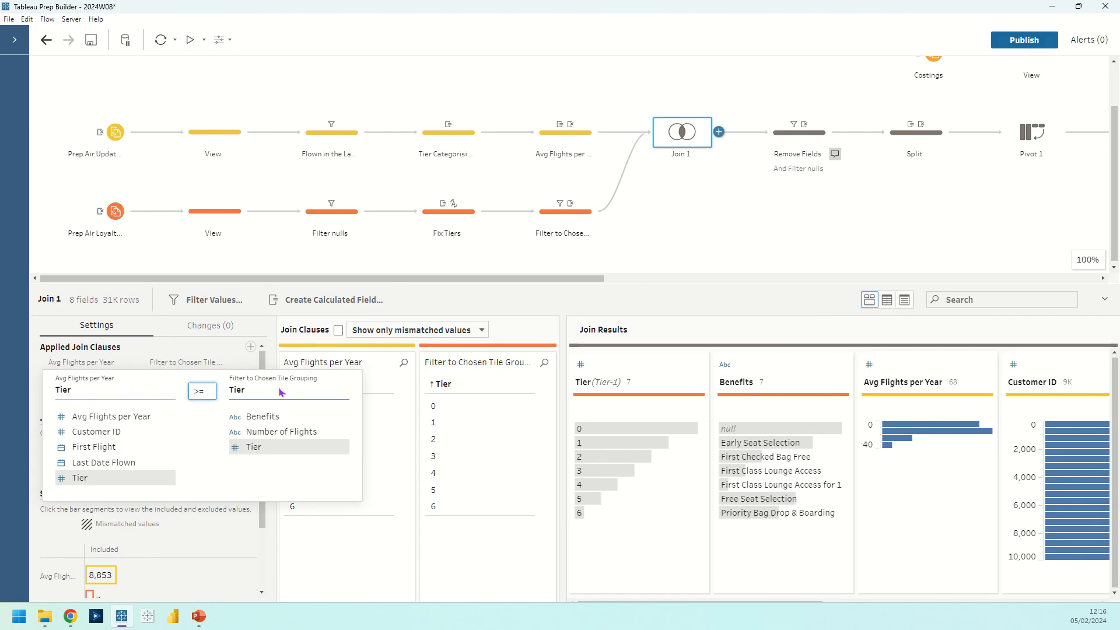
pyautogui.click(200, 394)
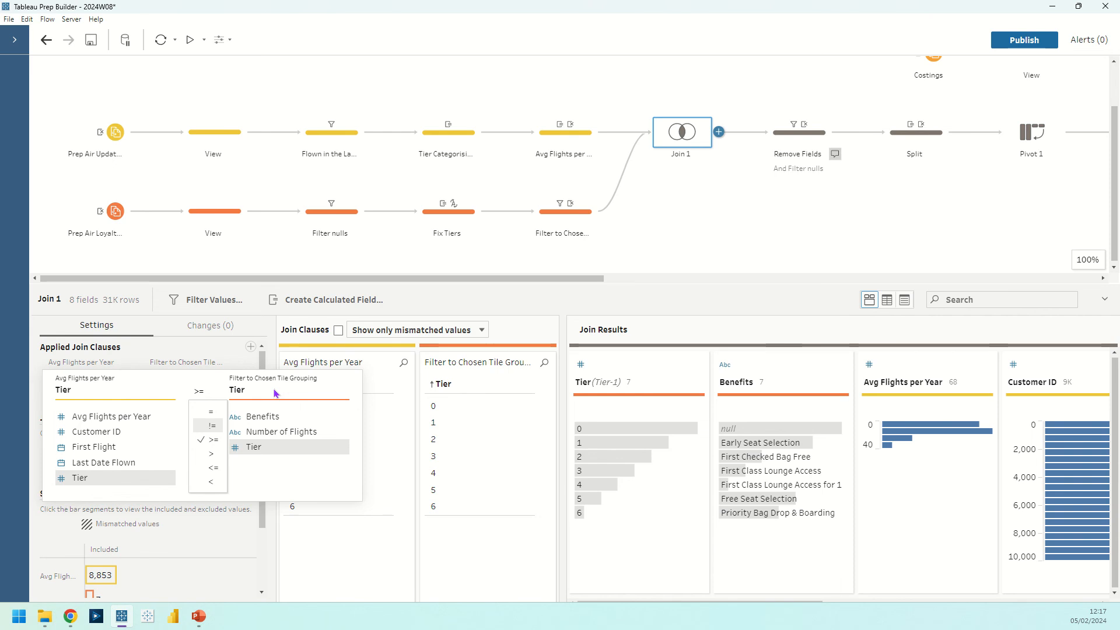
pyautogui.scroll(-2, 210, 364)
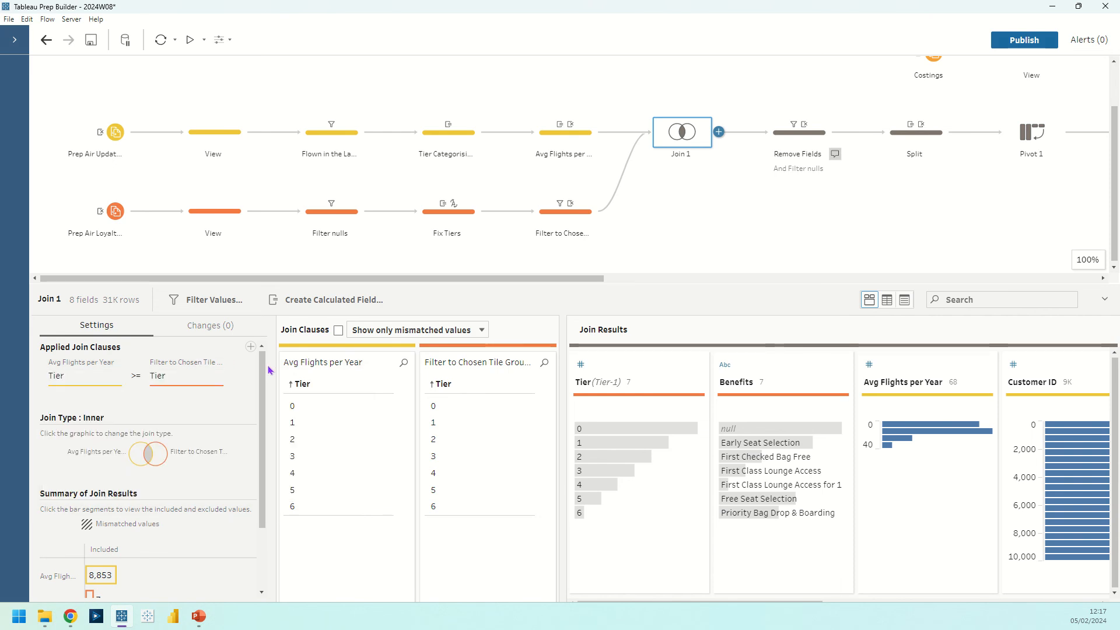
pyautogui.scroll(-1, 260, 419)
pyautogui.moveTo(157, 559)
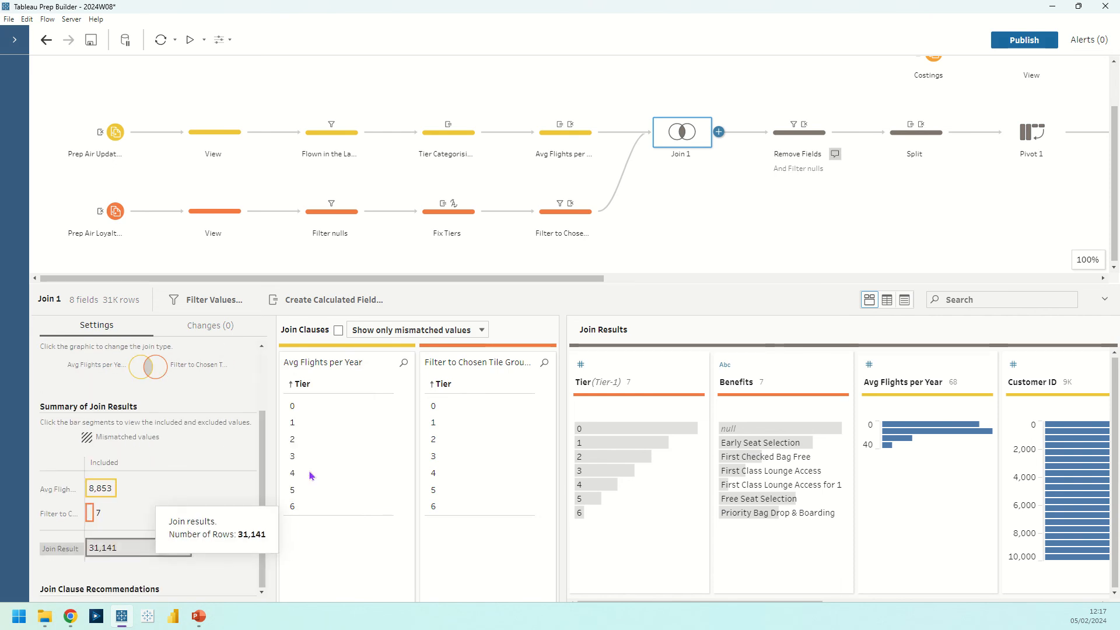
# - Review the Remove Fields step after Join 1, including the Tier-1 removal, the null exclusion on Benefits, and the Benefits field itself
pyautogui.moveTo(583, 278); pyautogui.dragTo(727, 309)
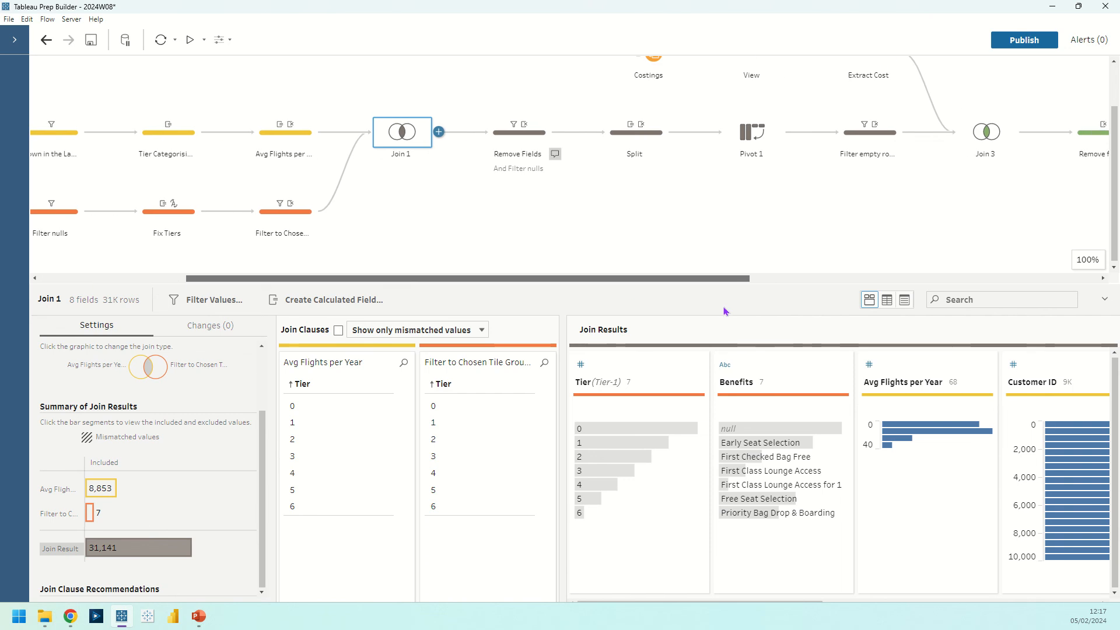
pyautogui.click(512, 138)
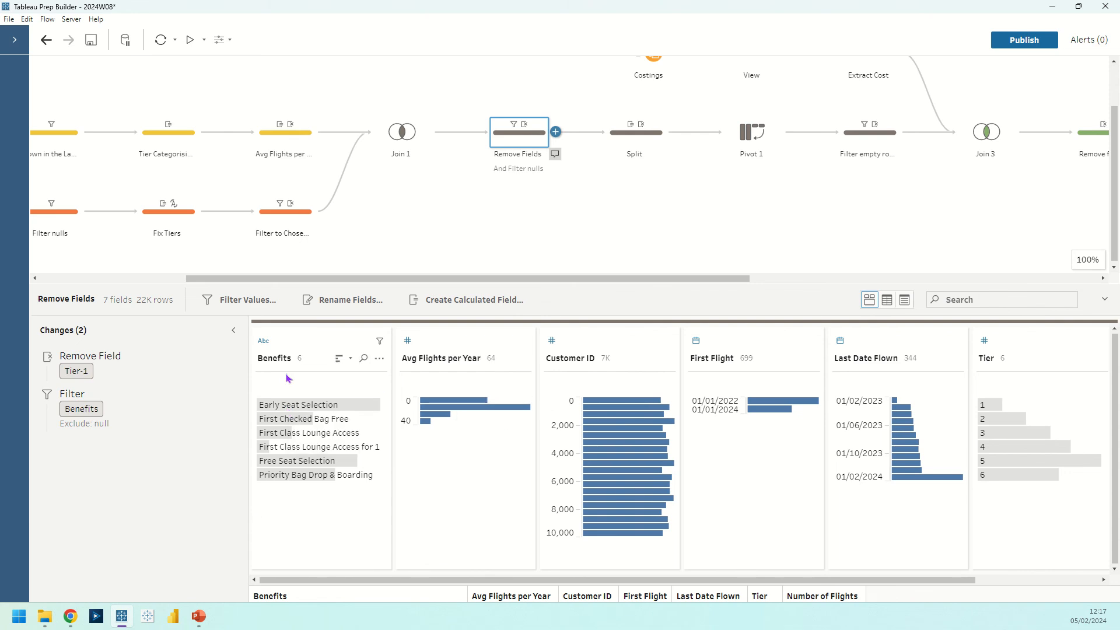
pyautogui.moveTo(403, 279); pyautogui.dragTo(515, 279)
pyautogui.click(343, 346)
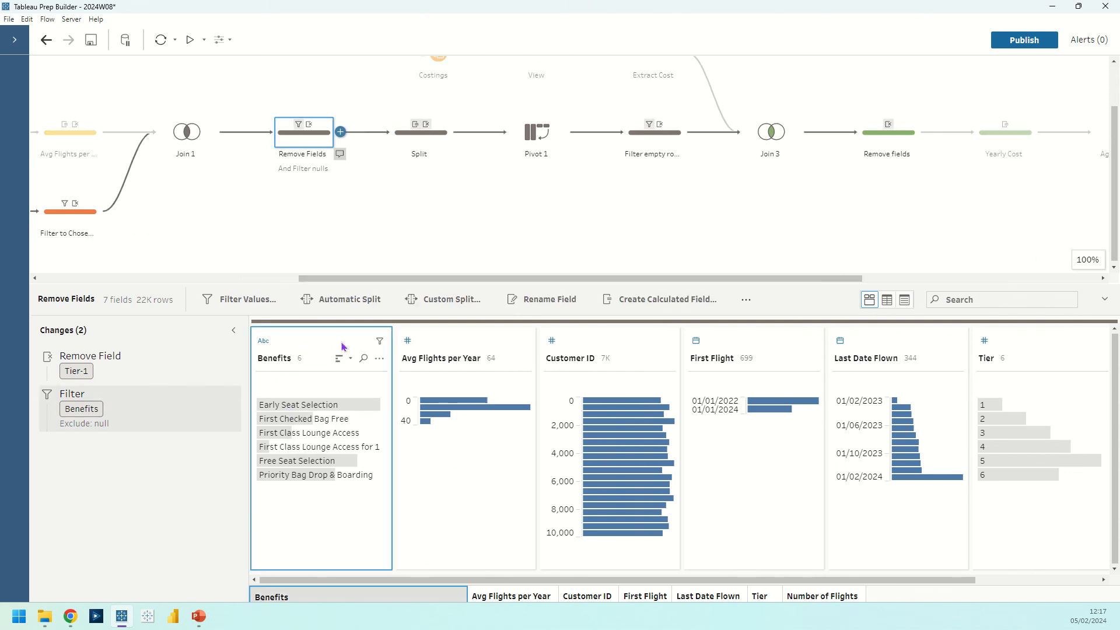
# - Set up a custom split of Benefits into all fields on the separator ",", and dismiss it without applying
pyautogui.click(379, 358)
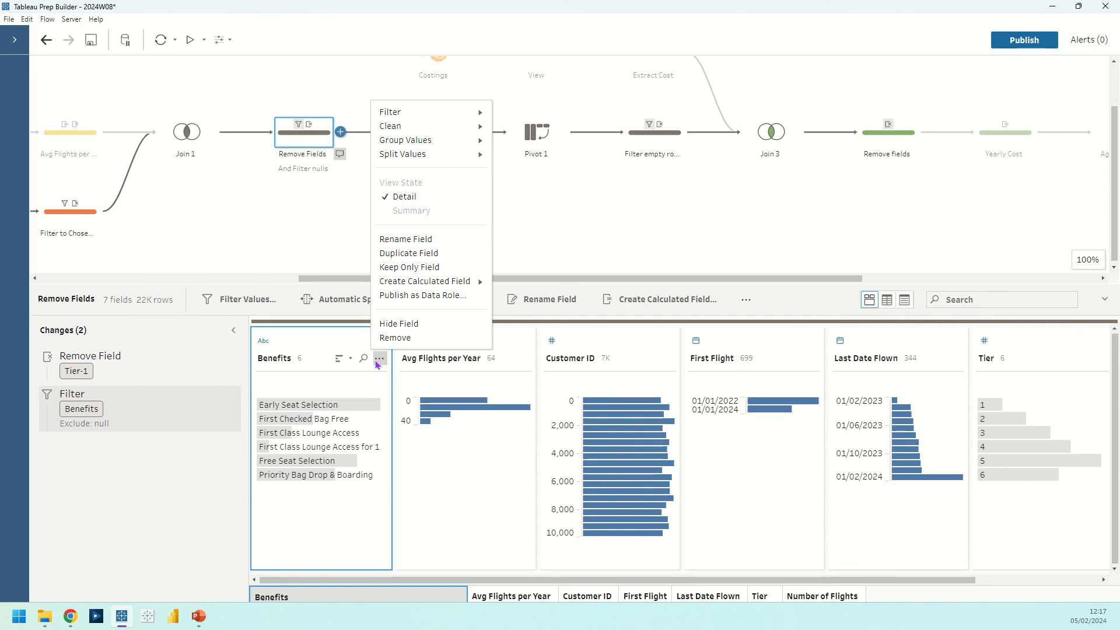
pyautogui.moveTo(428, 153)
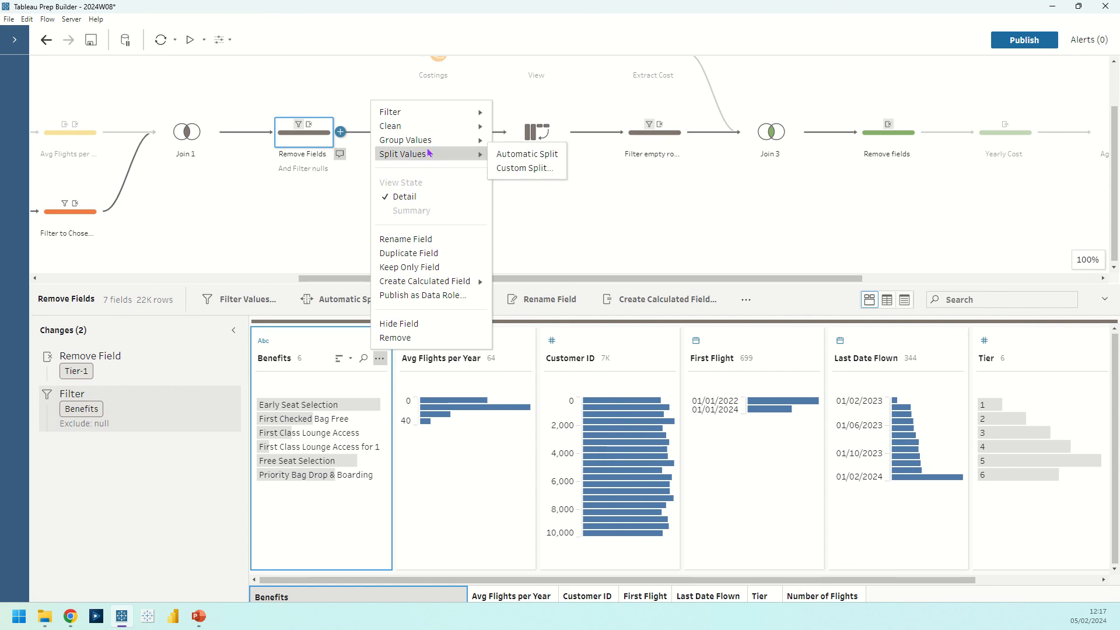
pyautogui.click(501, 169)
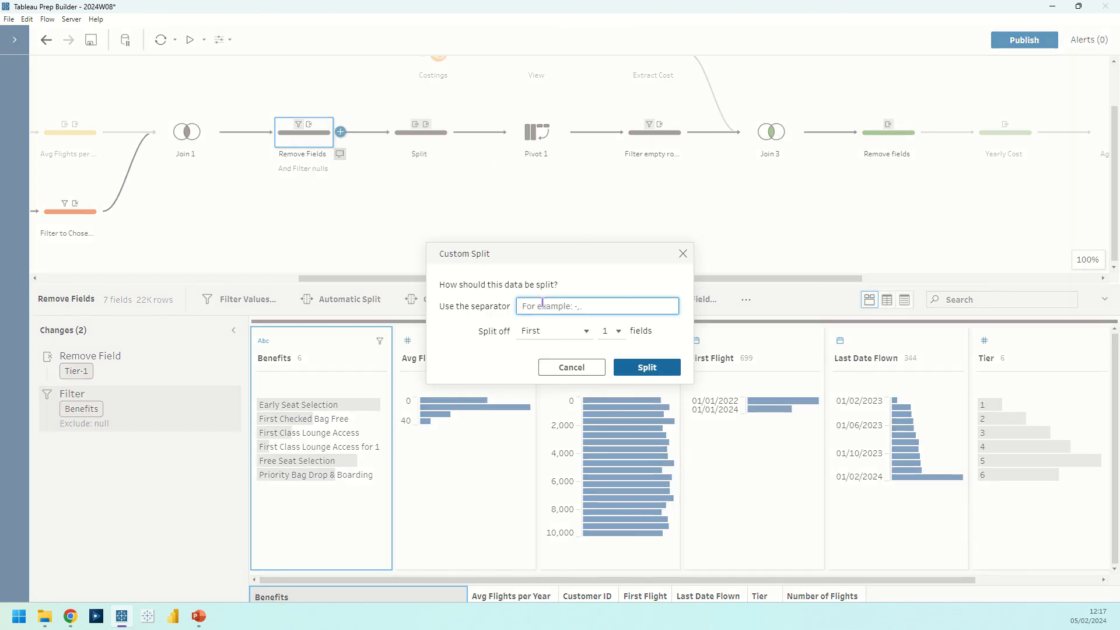
pyautogui.write(',')
pyautogui.click(554, 331)
pyautogui.click(552, 382)
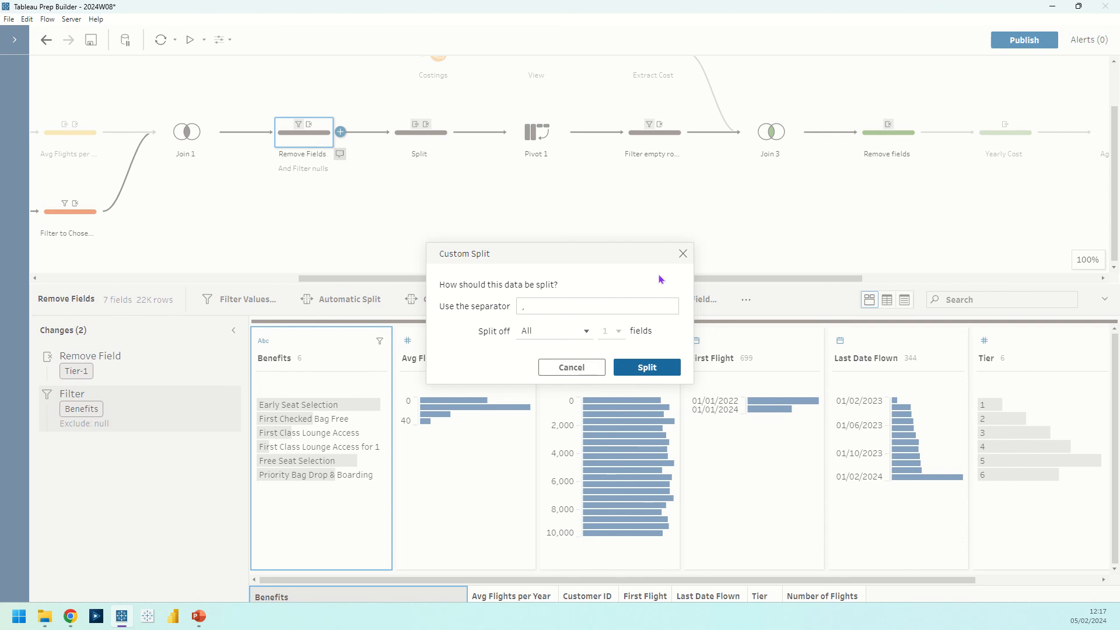
pyautogui.click(682, 253)
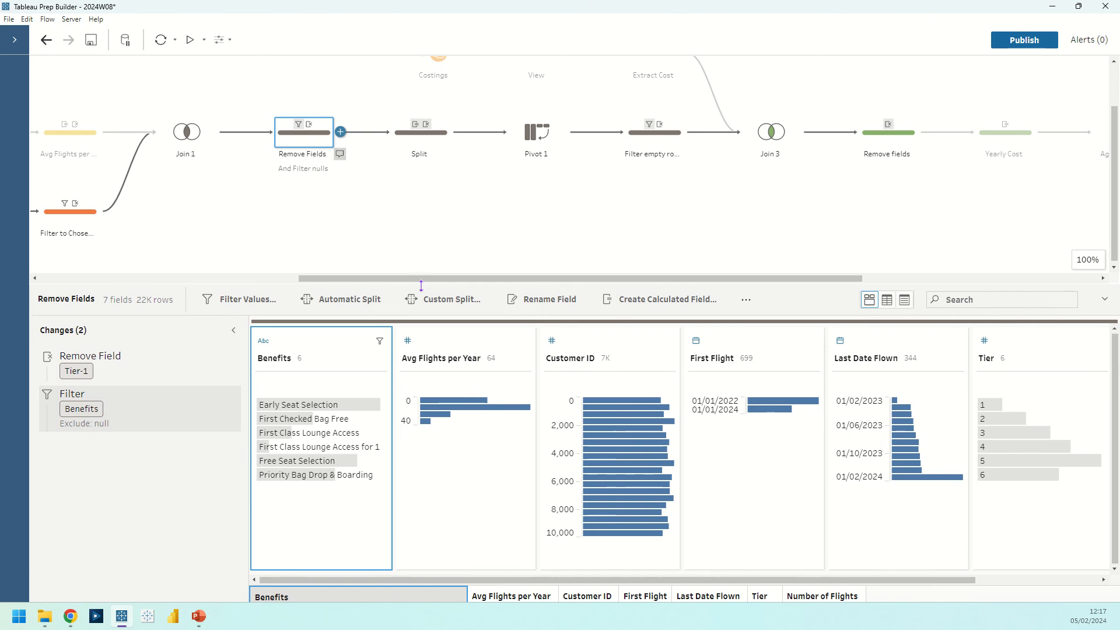
# - Highlight the rows of the First Class Lounge Access for 1 Guest benefit, and widen the Benefits field to read its full value
pyautogui.scroll(-3, 408, 326)
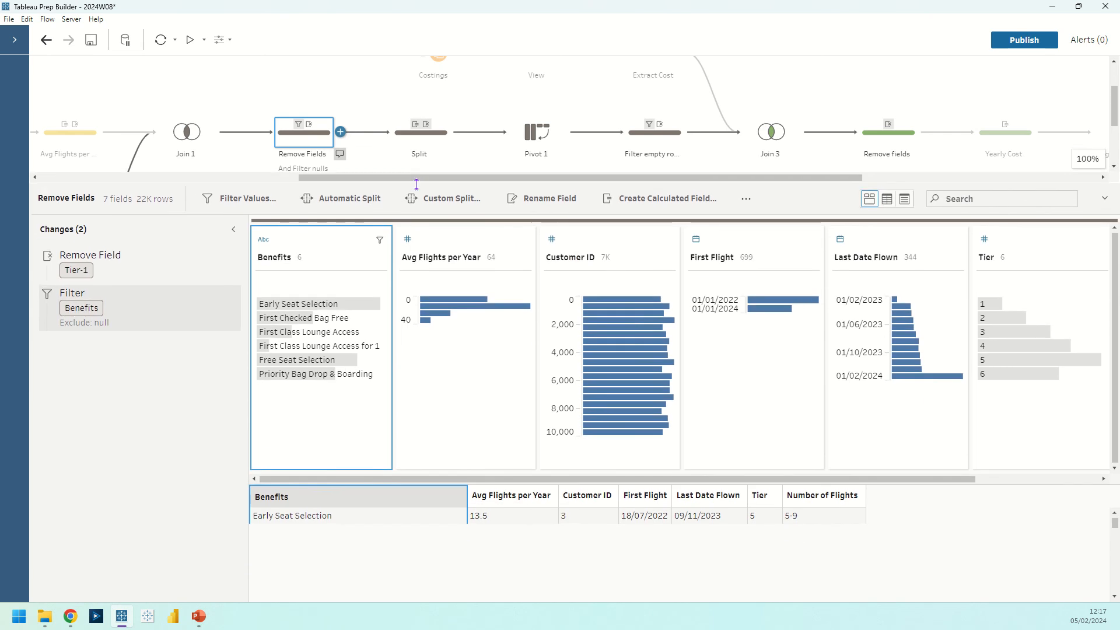
pyautogui.click(346, 349)
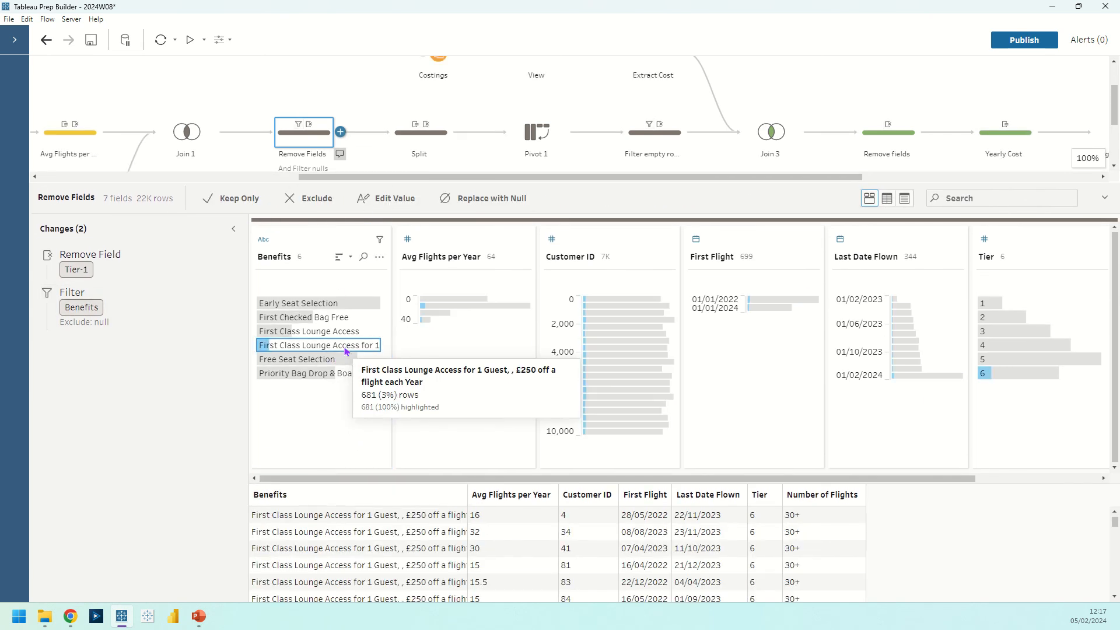
pyautogui.click(414, 517)
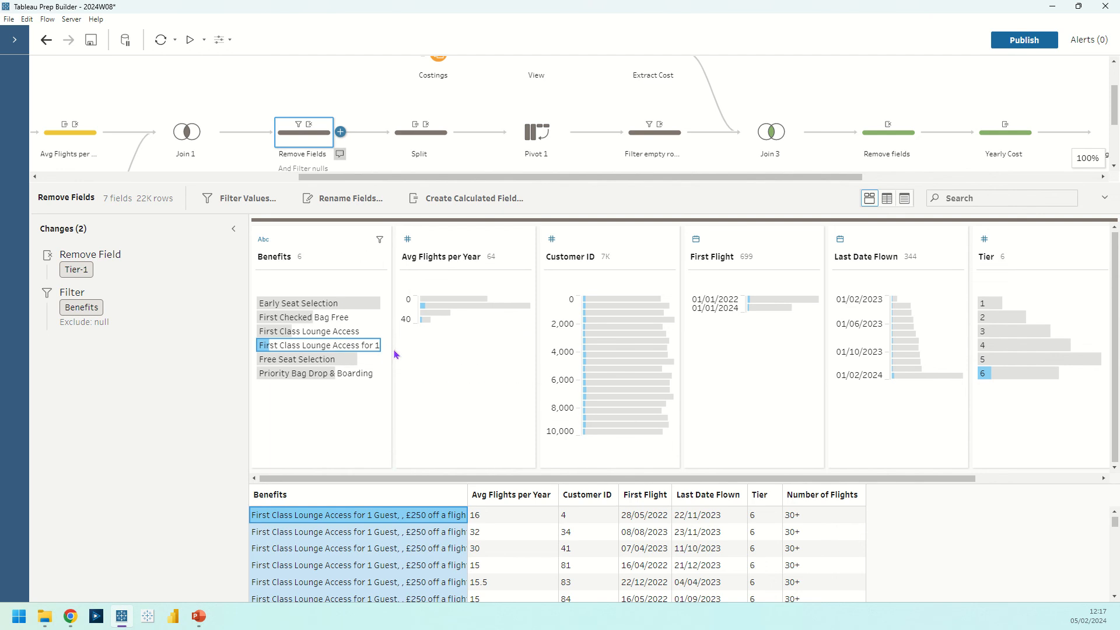
pyautogui.moveTo(393, 349); pyautogui.dragTo(456, 347)
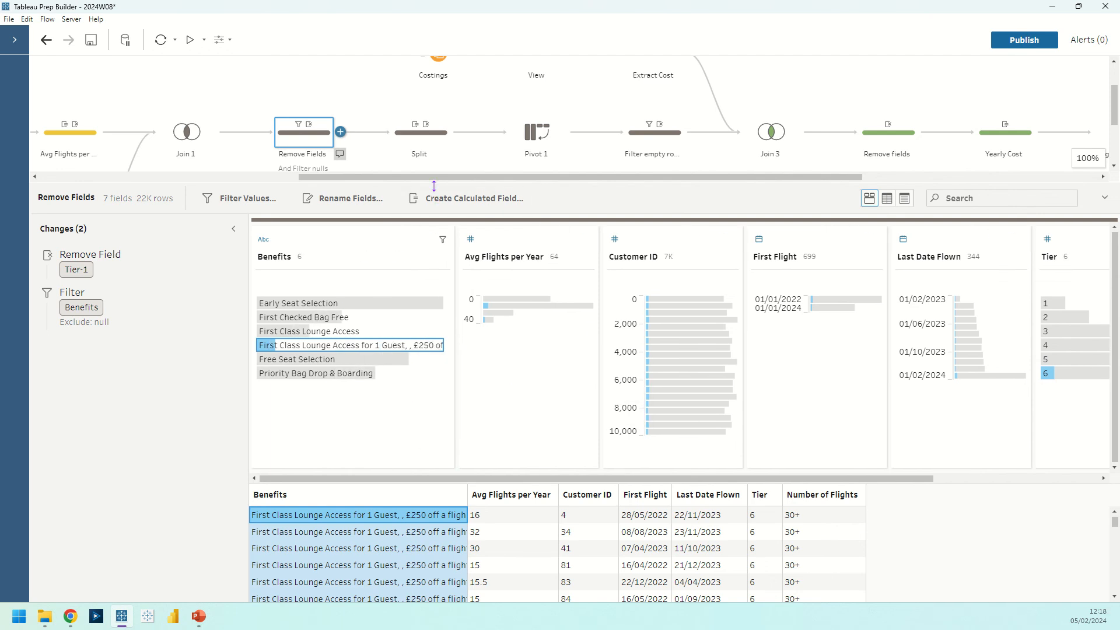
pyautogui.moveTo(368, 186); pyautogui.dragTo(369, 270)
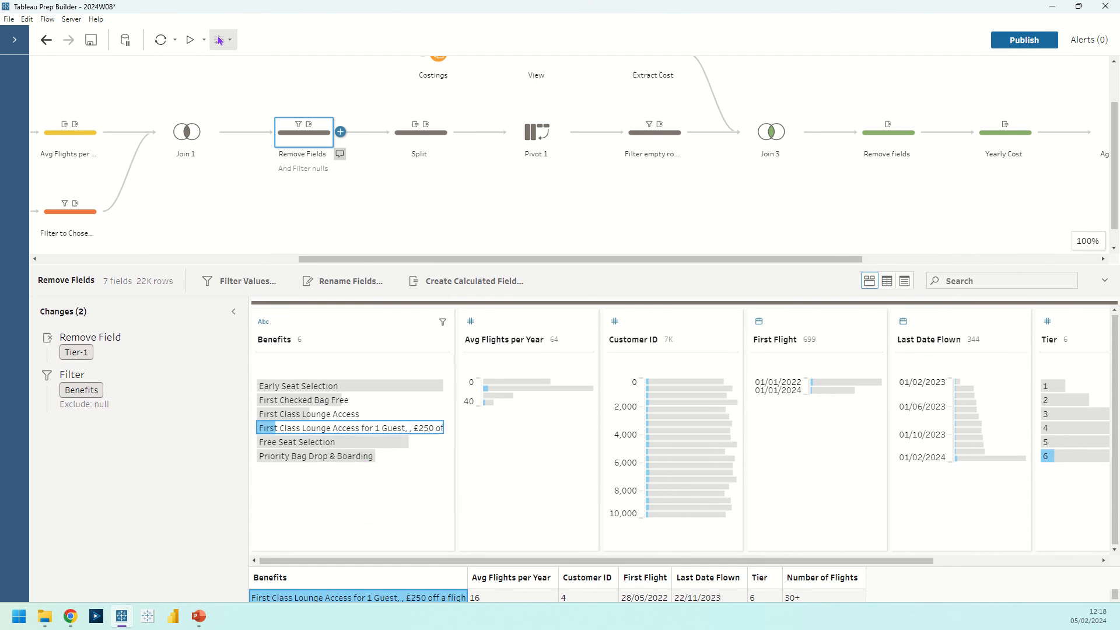
# - Set the Tier Bin Size parameter to 10 in all the places the flow uses it
pyautogui.click(220, 40)
pyautogui.click(262, 116)
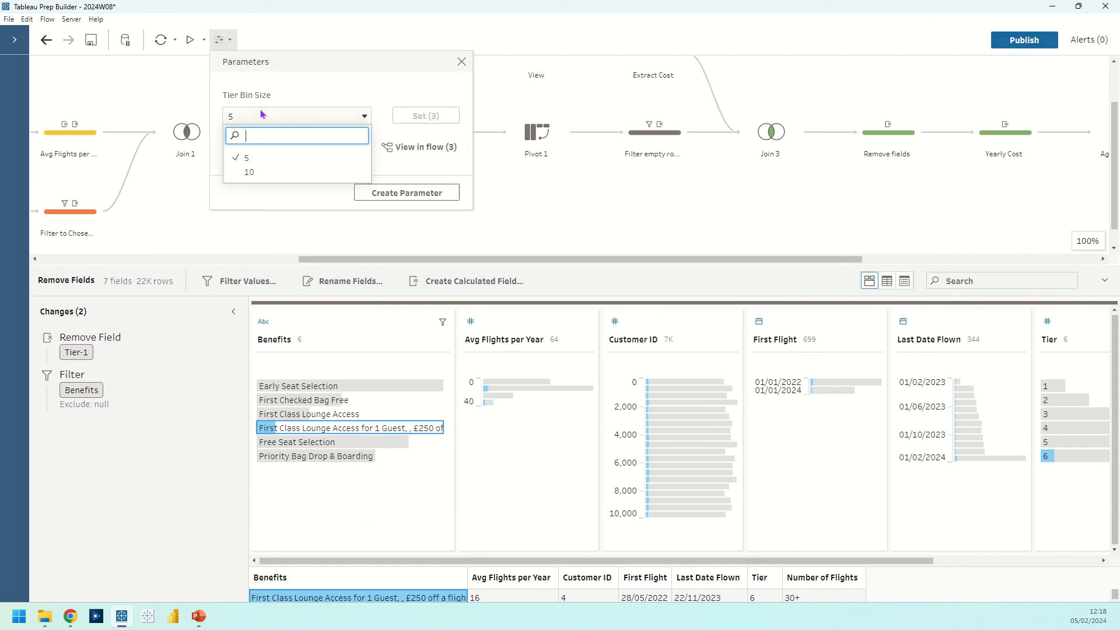
pyautogui.click(276, 174)
pyautogui.click(397, 121)
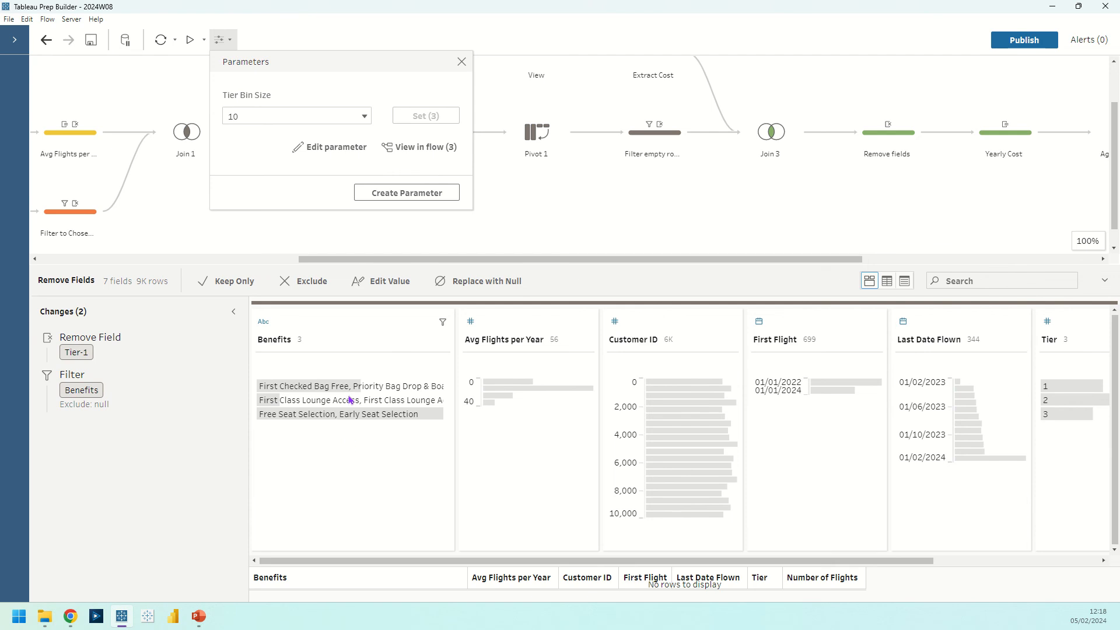
# - Highlight the rows of the combined First Checked Bag Free and Free Seat Selection values in Benefits, one after the other
pyautogui.click(348, 385)
pyautogui.click(348, 386)
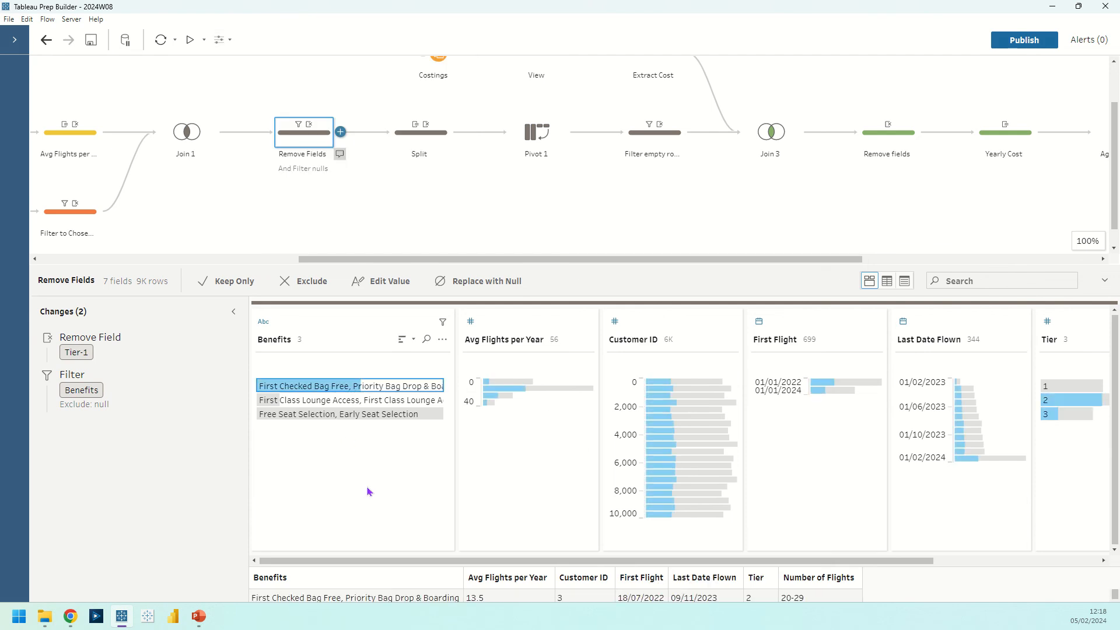
pyautogui.click(417, 415)
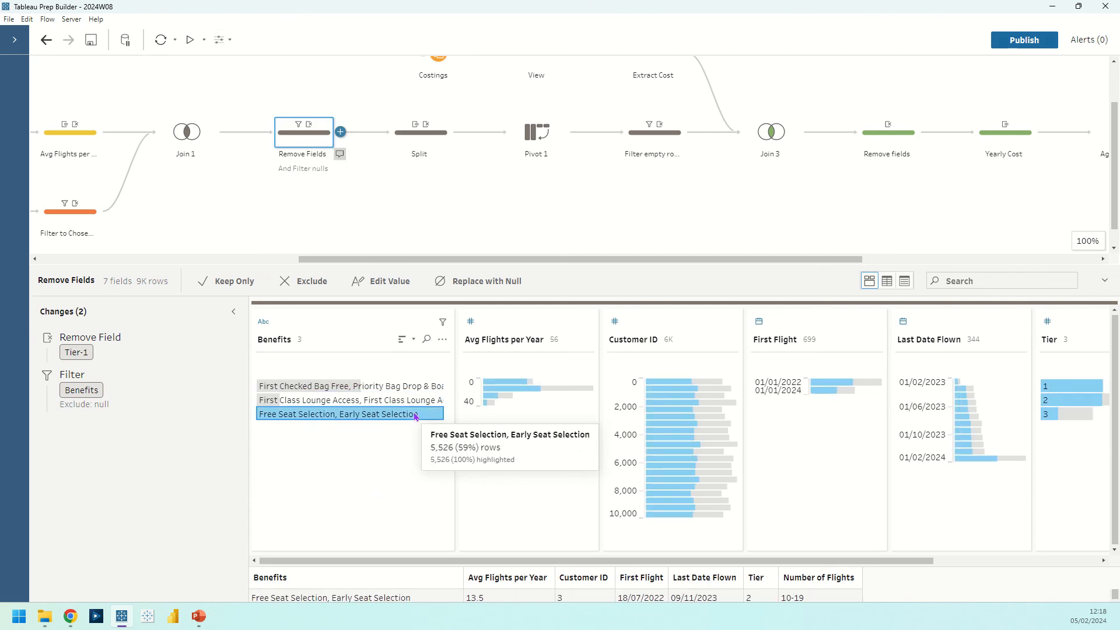
pyautogui.click(395, 412)
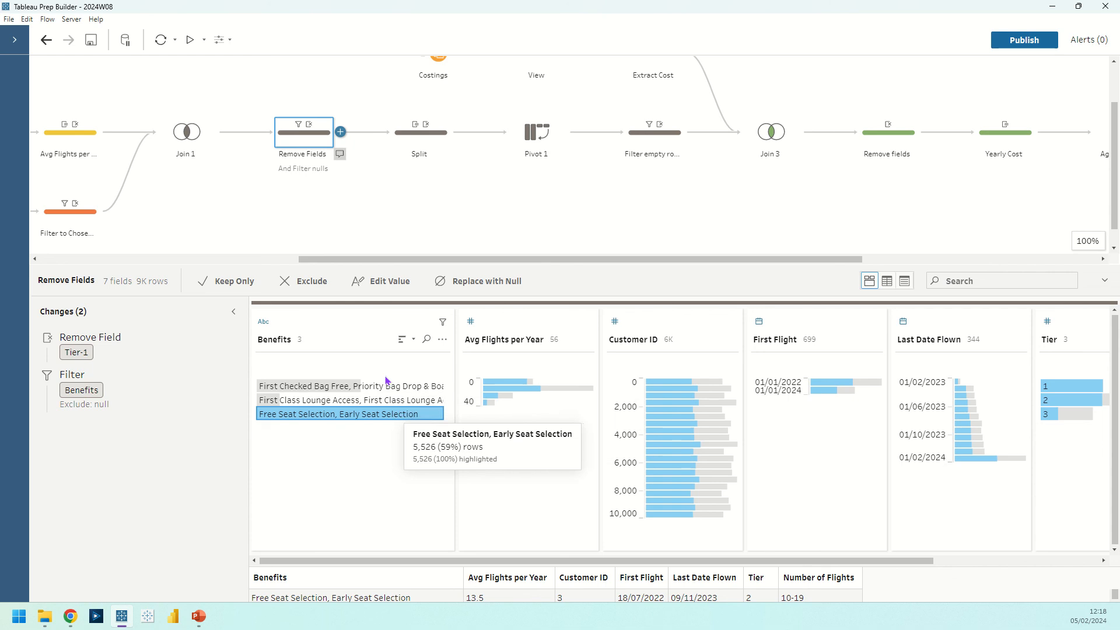
# - Review the three calculated Benefits splits in the Split step and their columns-to-rows pivot in Pivot 1
pyautogui.moveTo(400, 257); pyautogui.dragTo(444, 257)
pyautogui.click(356, 135)
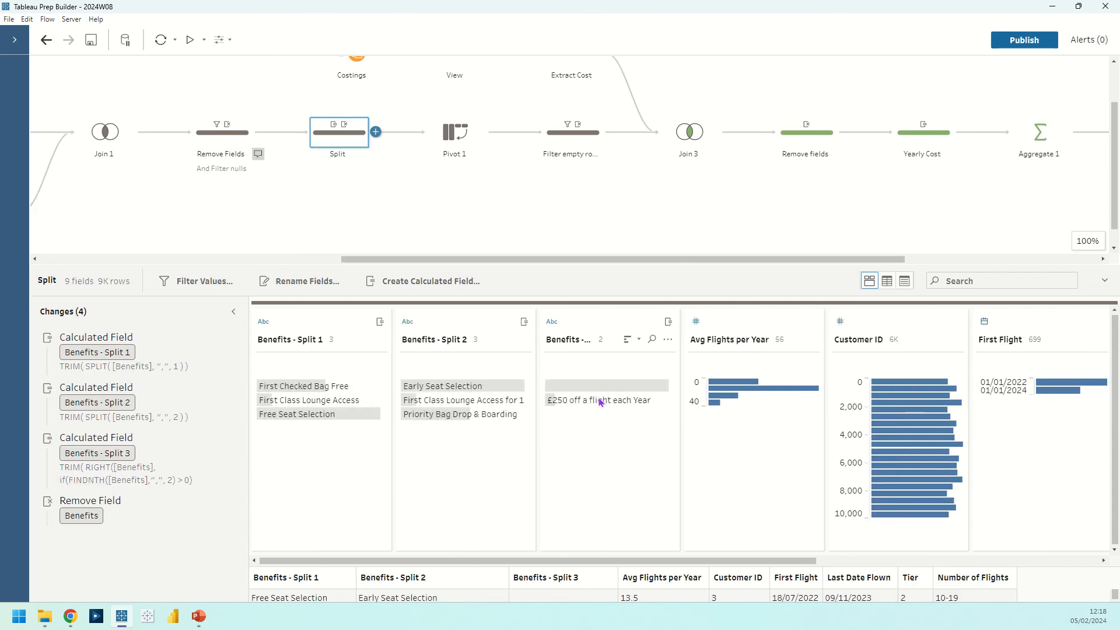
pyautogui.click(455, 132)
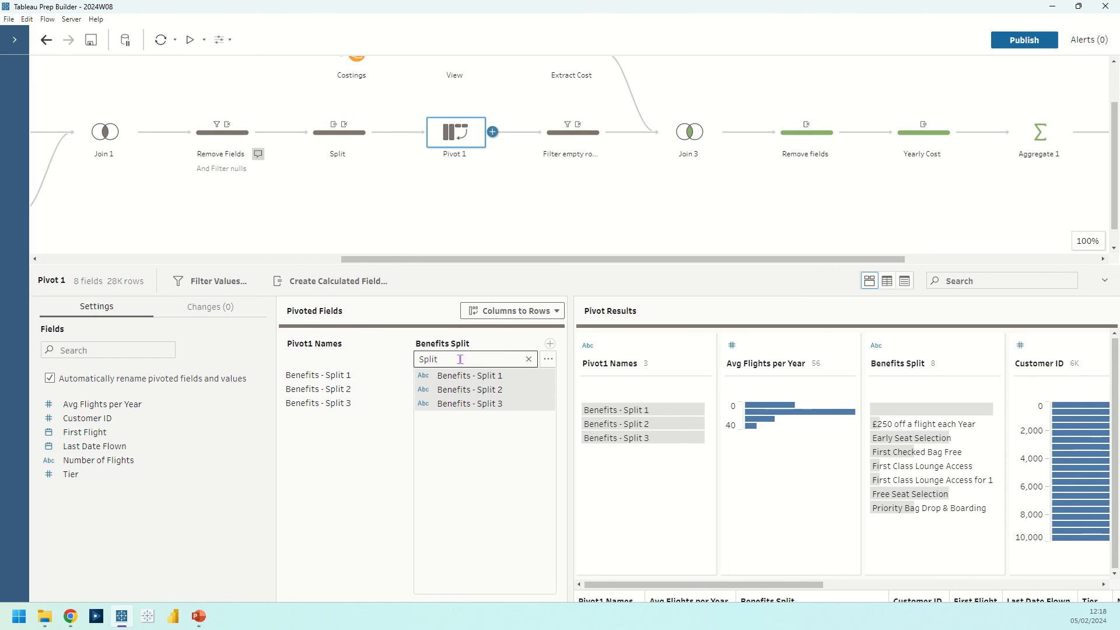
pyautogui.click(439, 254)
pyautogui.click(449, 189)
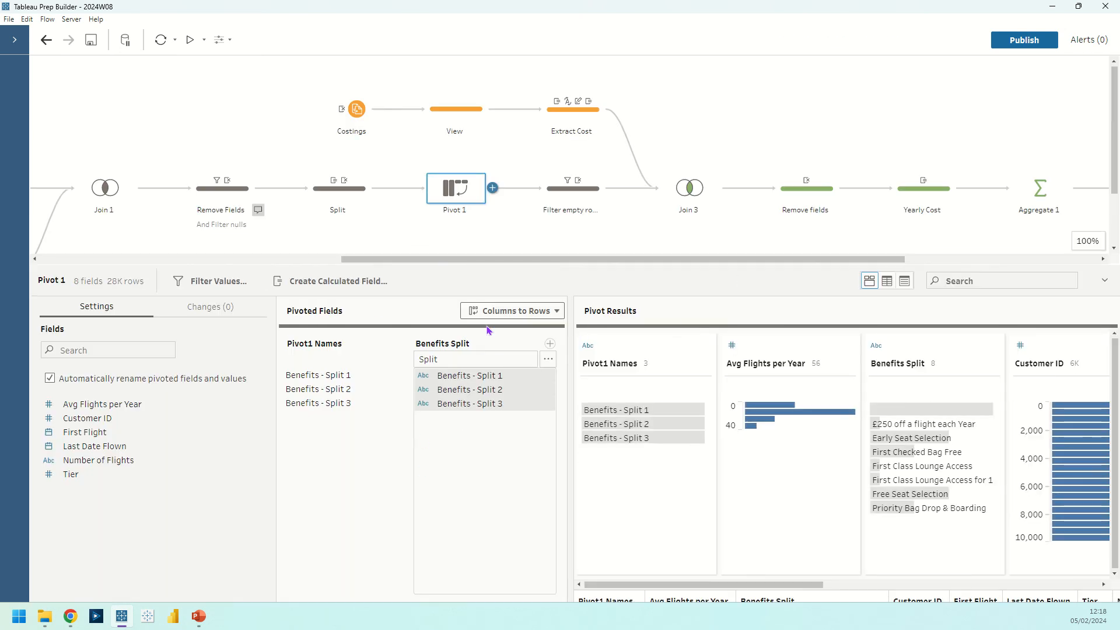
# - Review the Filter empty rows step, and examine the Cost field of the Costings input in its View step
pyautogui.click(585, 195)
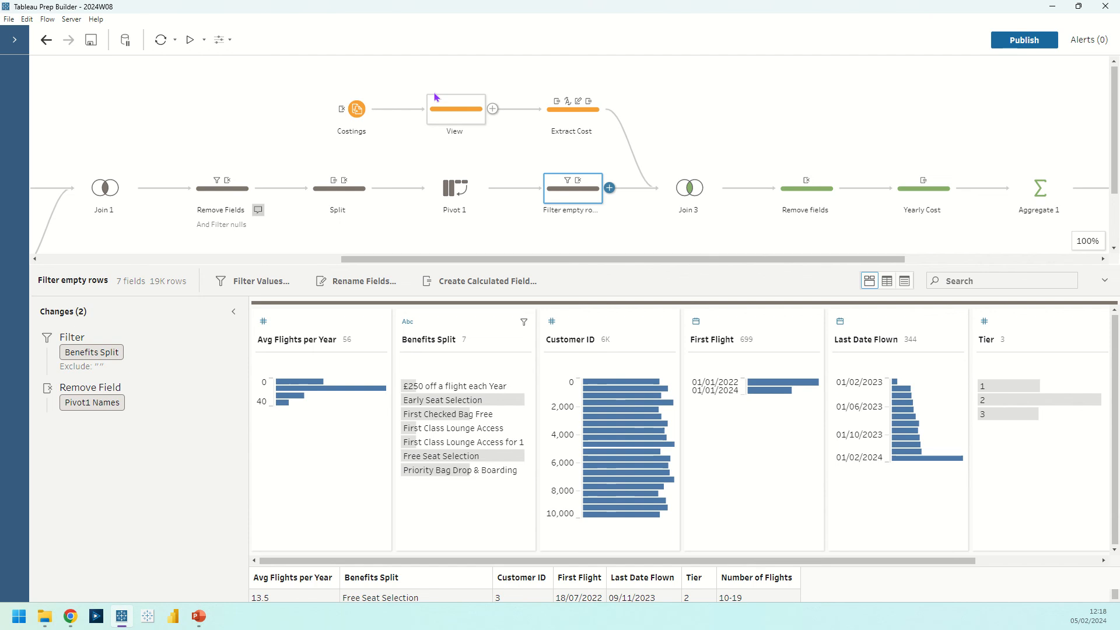
pyautogui.click(466, 110)
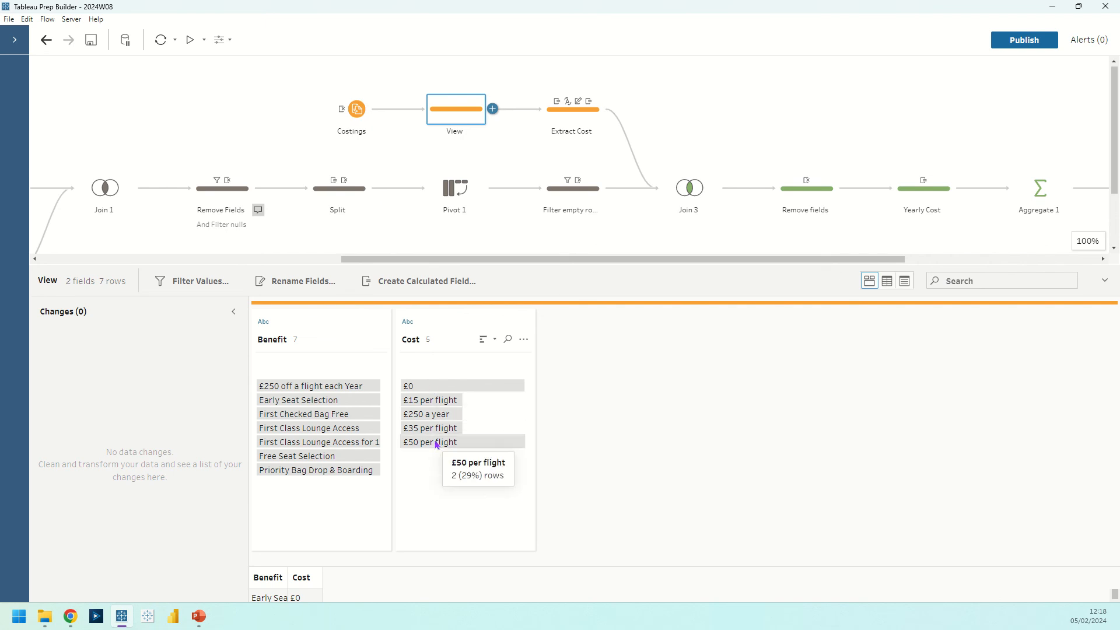
pyautogui.rightClick(461, 328)
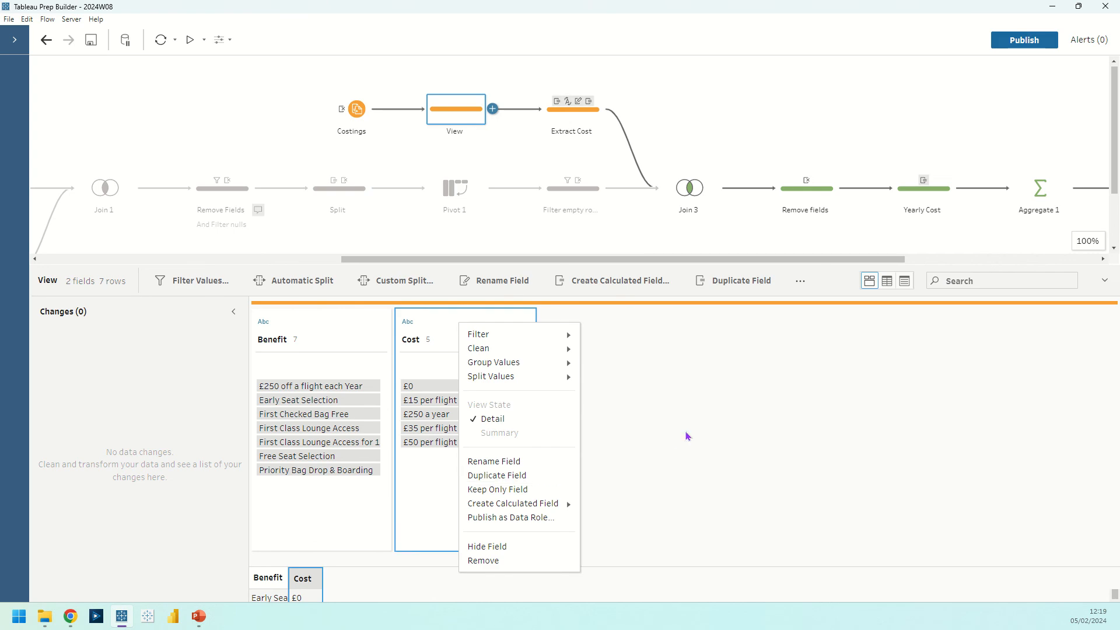
pyautogui.click(688, 437)
pyautogui.click(470, 327)
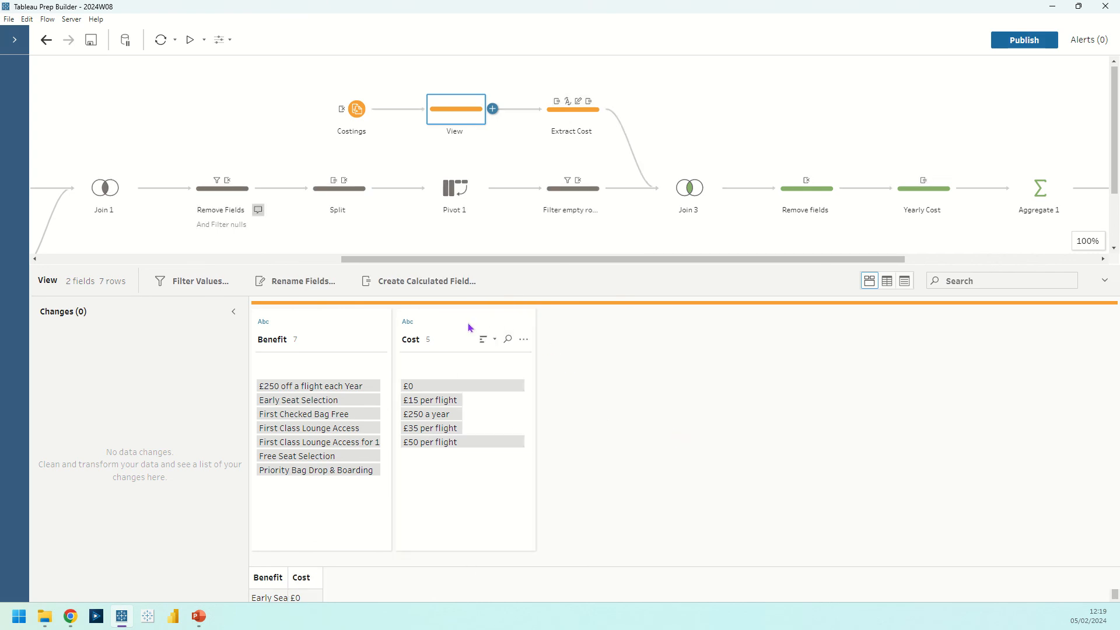
pyautogui.moveTo(451, 390)
# - Examine the Cost calculation REPLACE([Cost],'£','') in the Extract Cost step, and close it unchanged
pyautogui.click(580, 116)
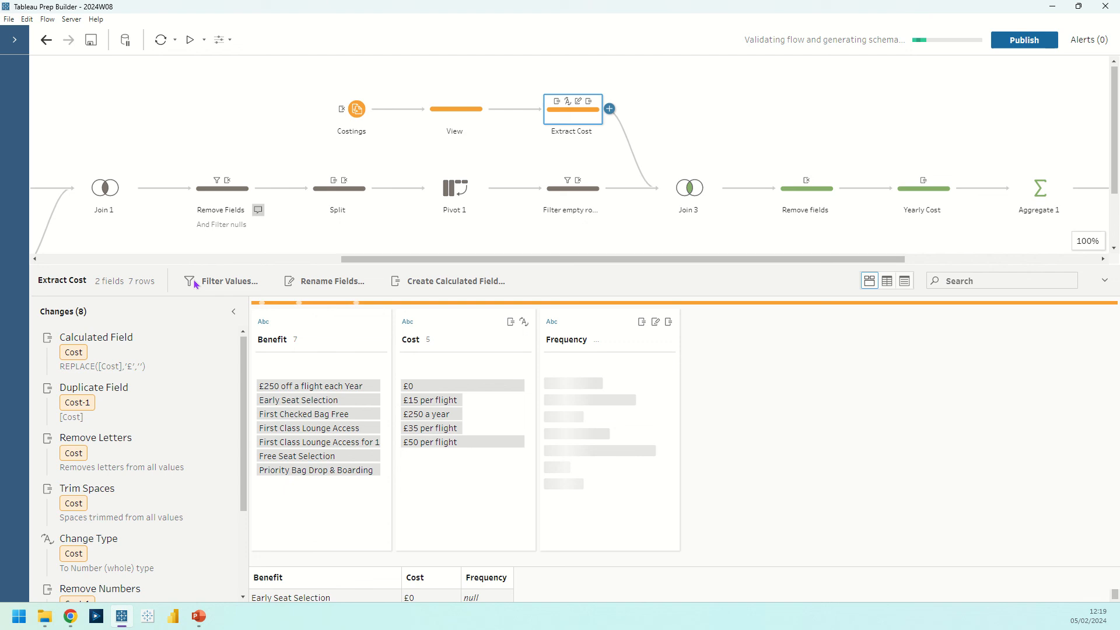
pyautogui.click(207, 339)
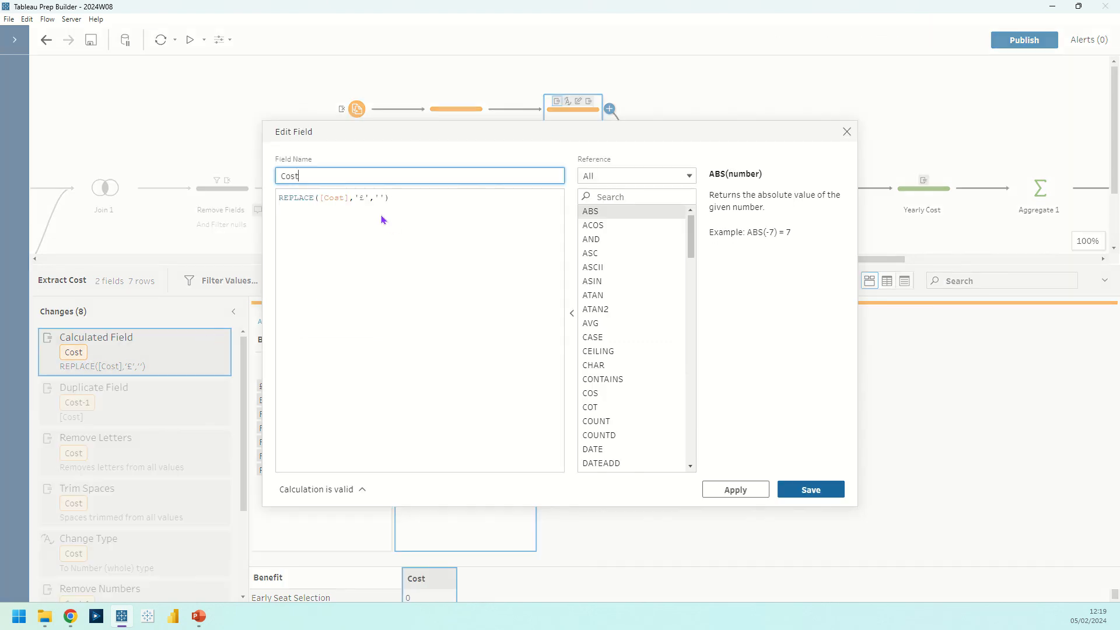
pyautogui.click(304, 199)
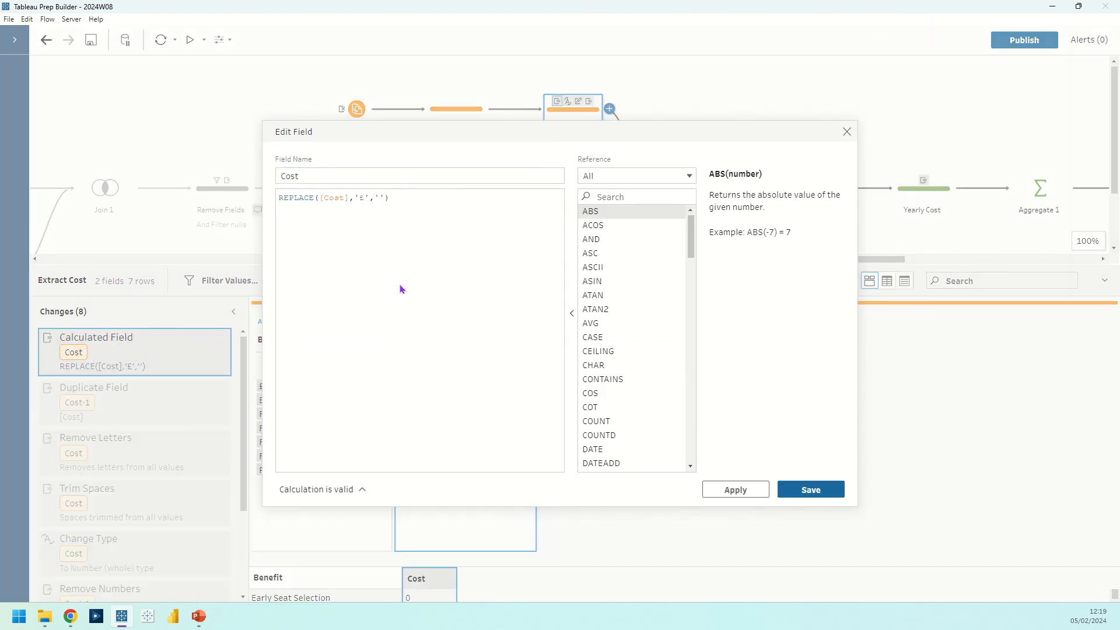
pyautogui.click(380, 198)
pyautogui.click(847, 131)
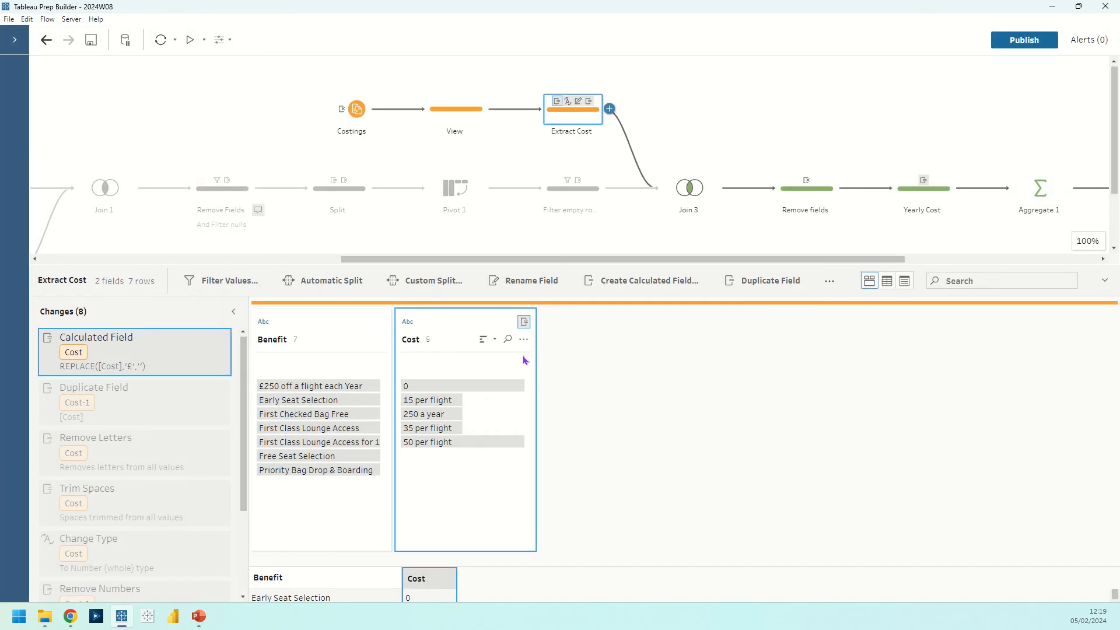
# - Go through the remaining Extract Cost changes in order, from the duplicated Cost-1 field to its rename as Frequency
pyautogui.click(138, 409)
pyautogui.click(126, 448)
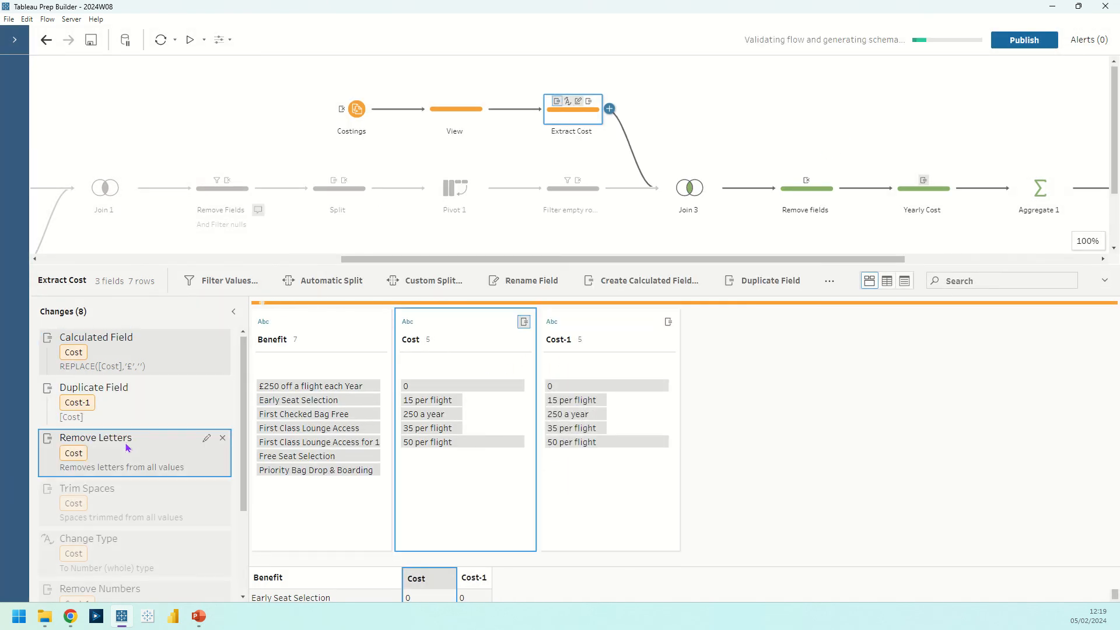
pyautogui.click(120, 493)
pyautogui.click(100, 497)
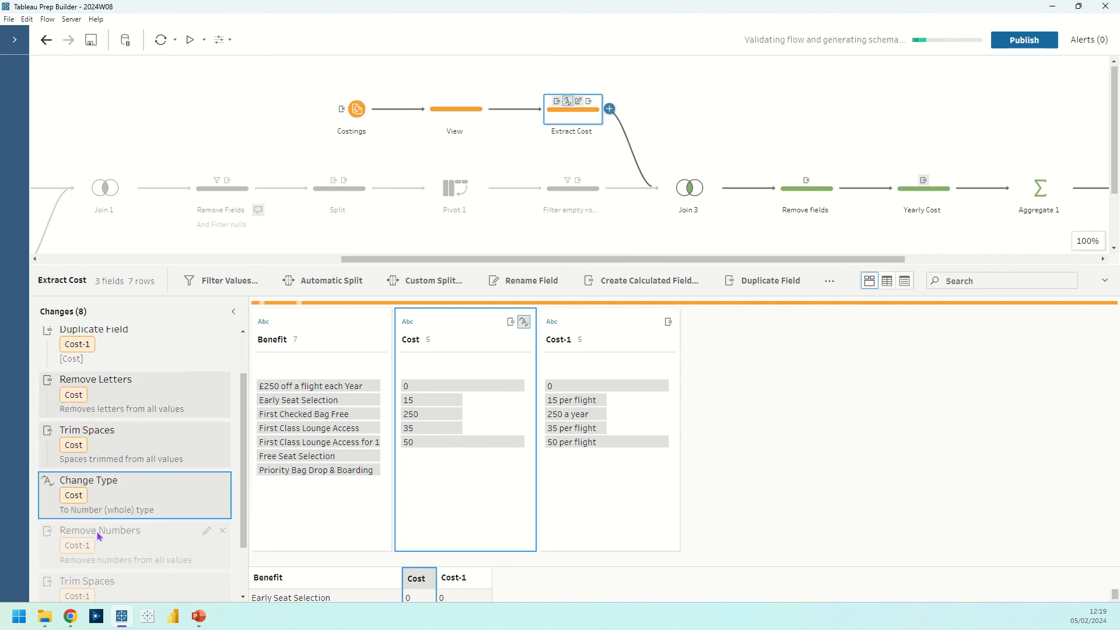
pyautogui.click(96, 533)
pyautogui.scroll(-1, 96, 533)
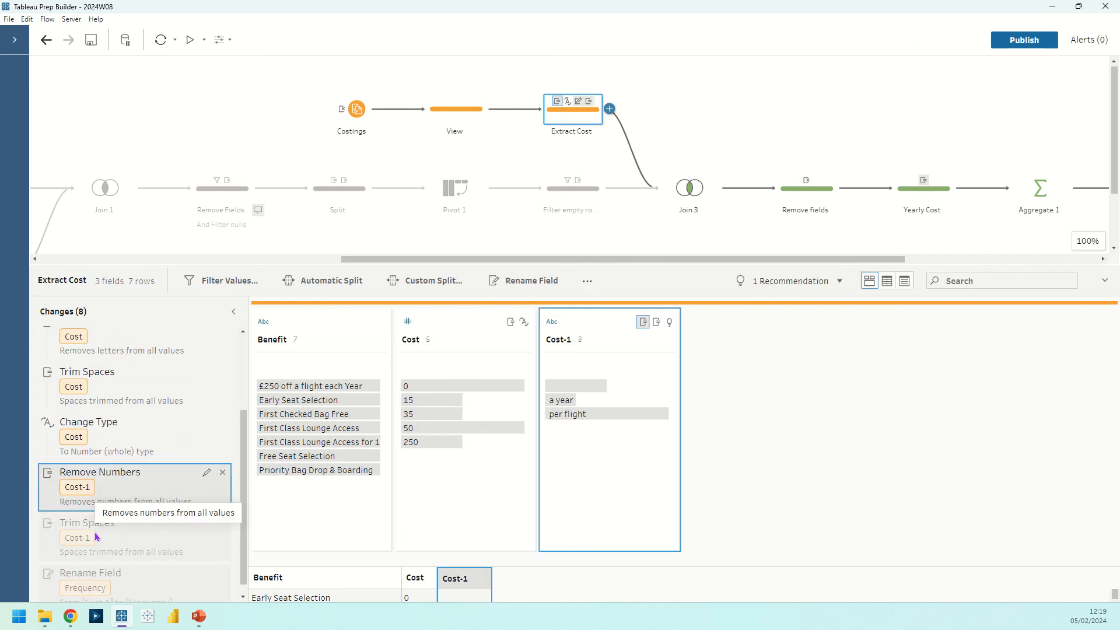
pyautogui.click(97, 537)
pyautogui.scroll(-1, 97, 534)
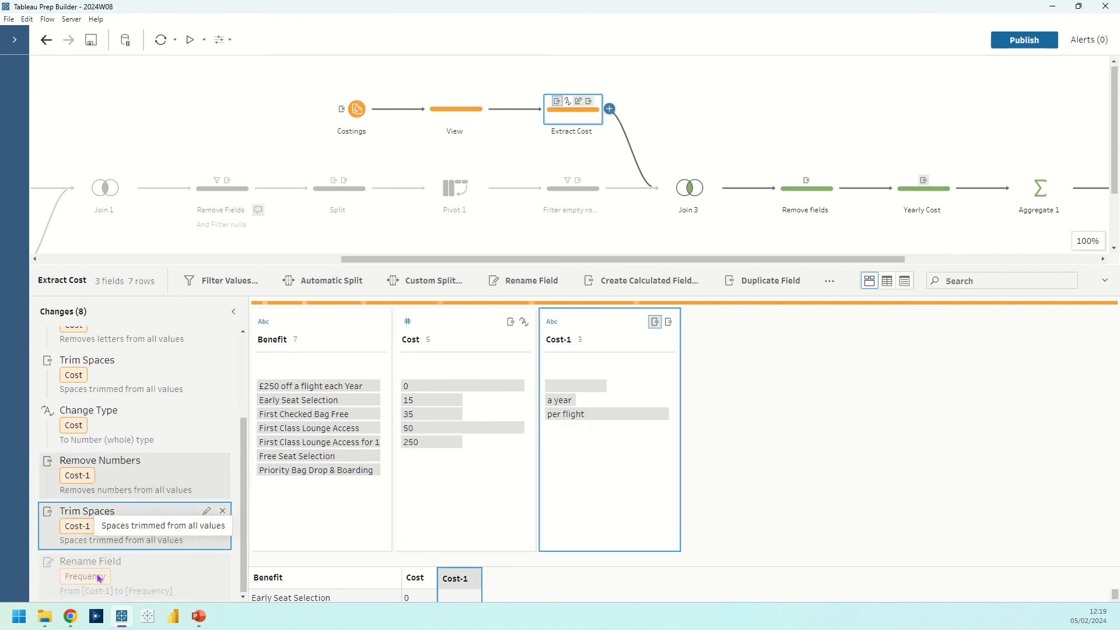
pyautogui.click(94, 583)
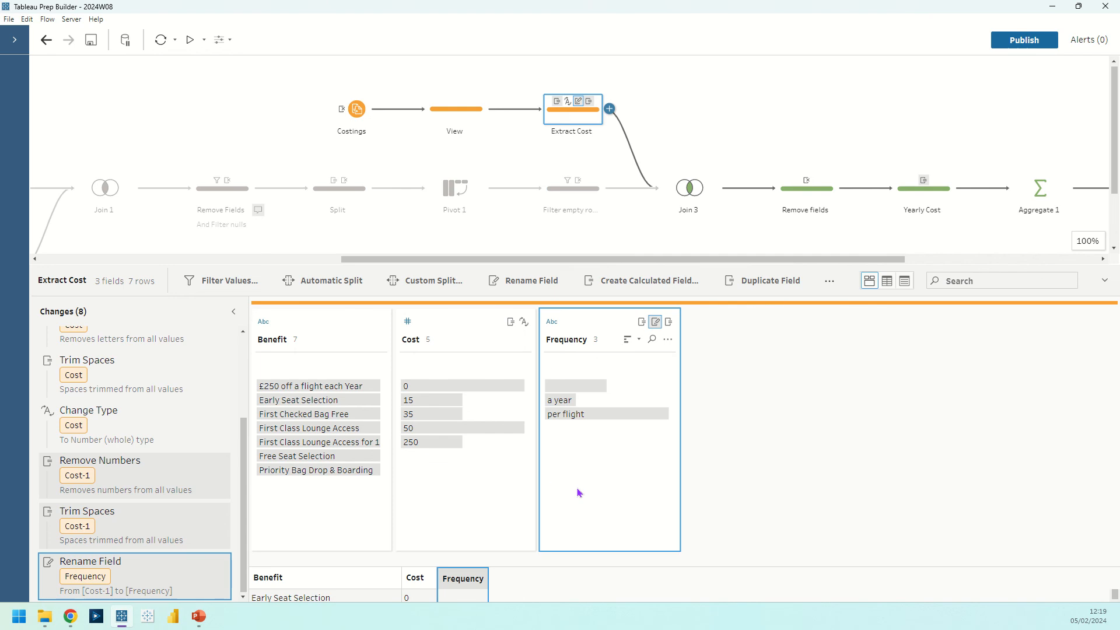
# - Review Join 3, which matches Benefits Split from Filter empty rows to Benefit from Extract Cost
pyautogui.click(682, 188)
pyautogui.moveTo(702, 258); pyautogui.dragTo(842, 258)
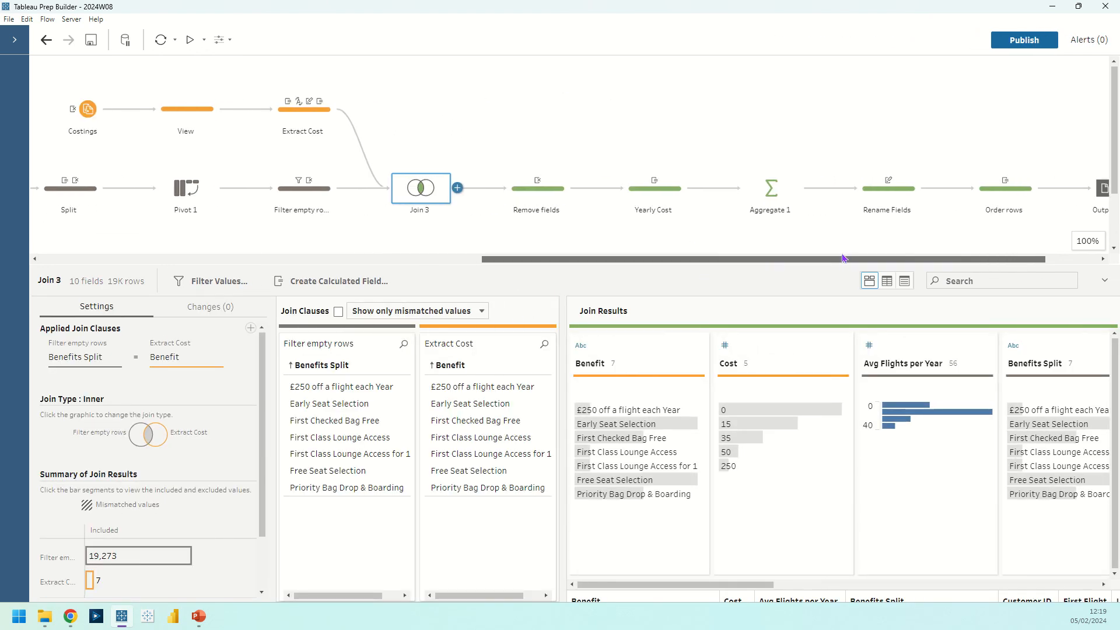
# - Review the Remove fields step, and examine the Yearly Cost calculation that multiplies per-flight costs by Avg Flights per Year, closing it unchanged
pyautogui.click(537, 187)
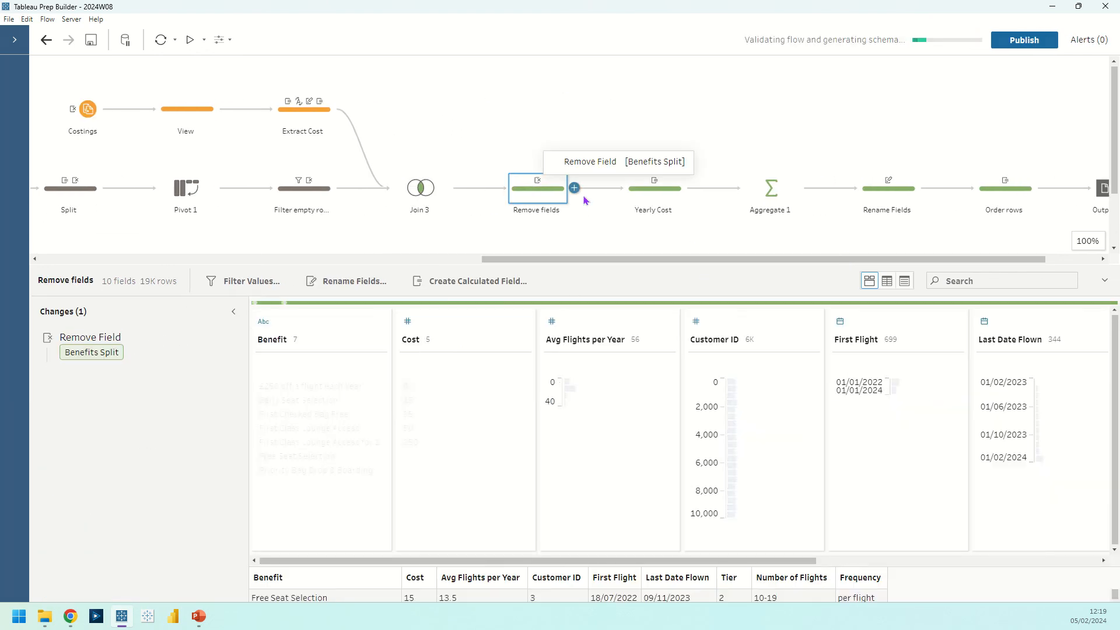
pyautogui.click(670, 193)
pyautogui.doubleClick(96, 341)
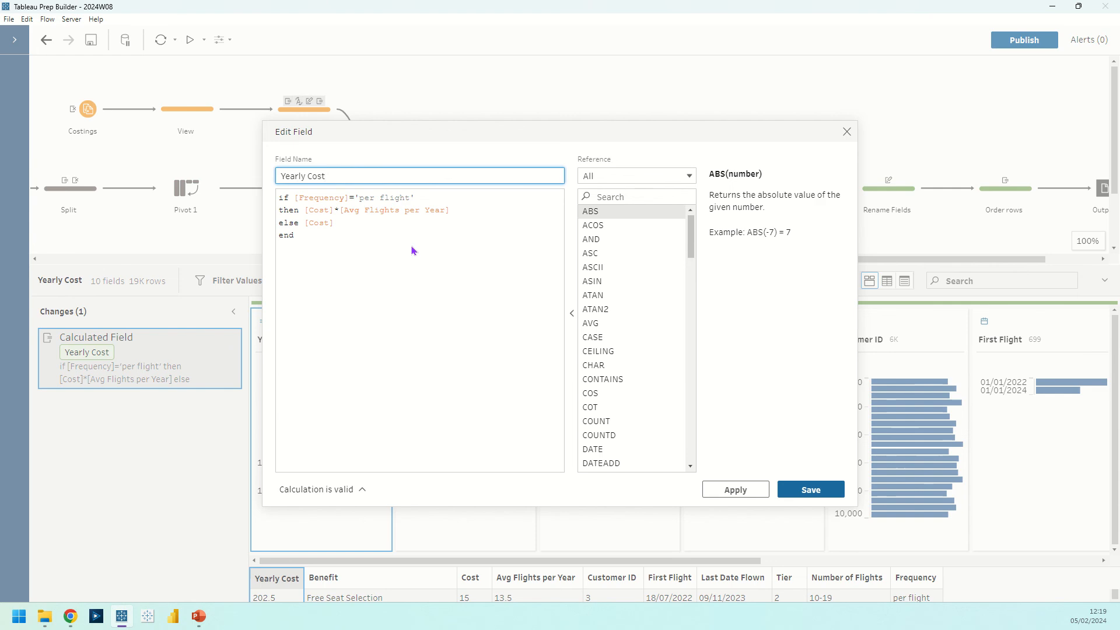
pyautogui.click(357, 223)
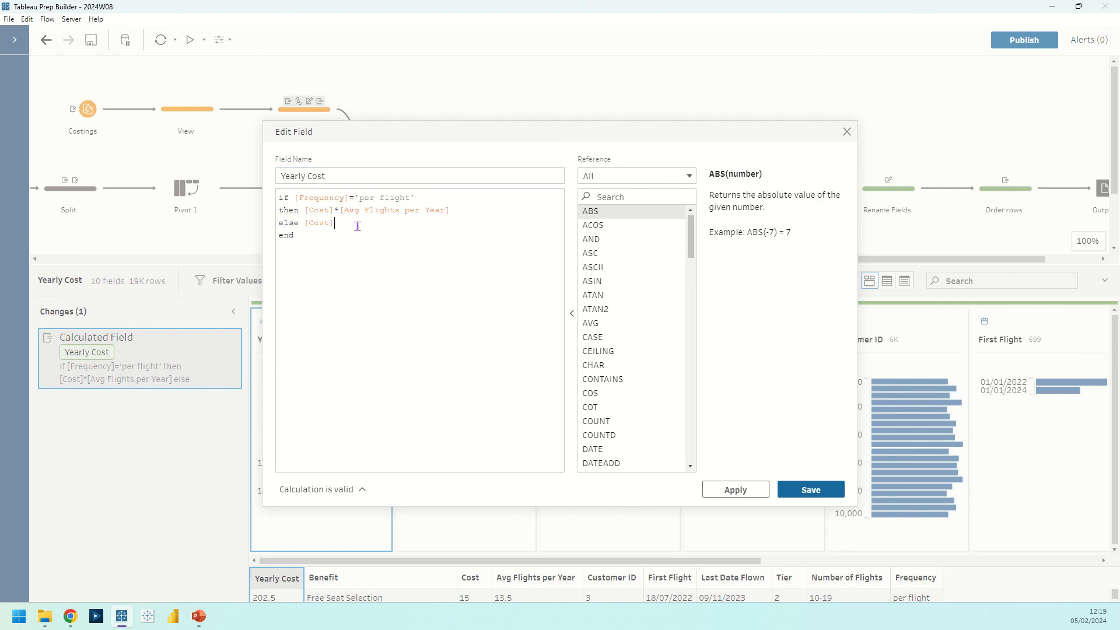
pyautogui.click(847, 132)
# - Examine the Tier grouping and the Yearly Cost and Customer ID aggregations in Aggregate 1 with their data rows, and review the Rename Fields step
pyautogui.click(780, 191)
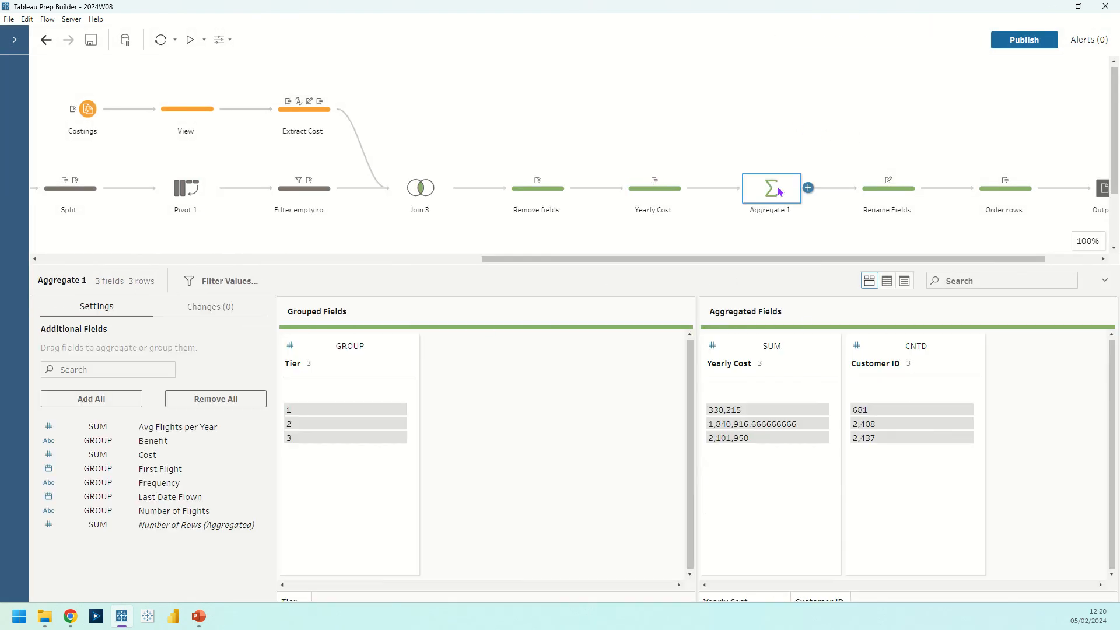
pyautogui.moveTo(587, 266); pyautogui.dragTo(595, 168)
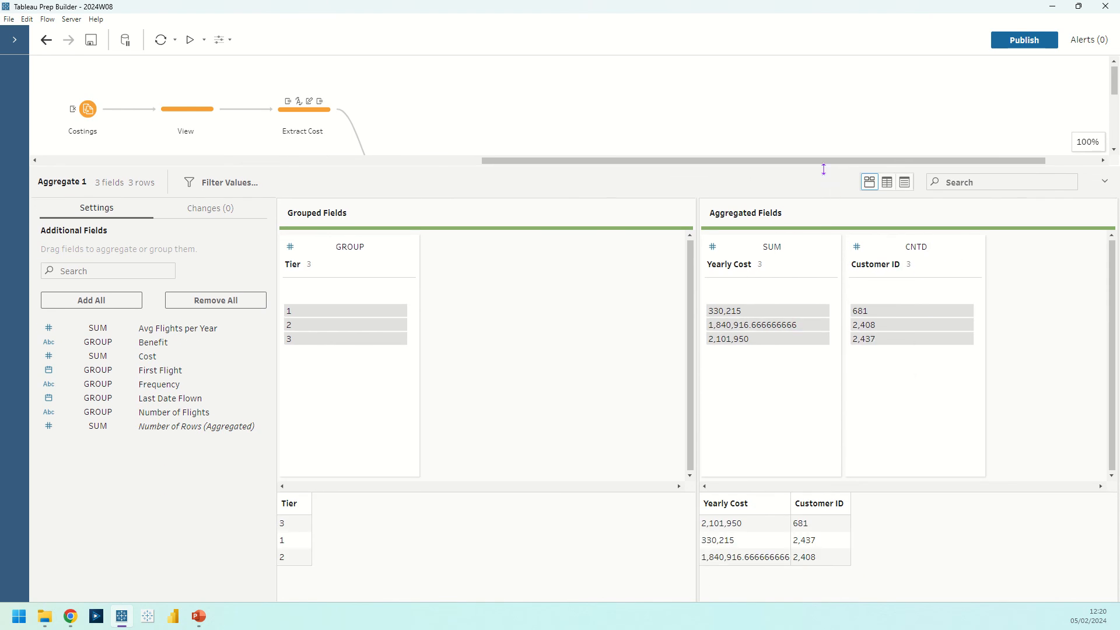
pyautogui.moveTo(823, 168); pyautogui.dragTo(828, 267)
pyautogui.click(868, 196)
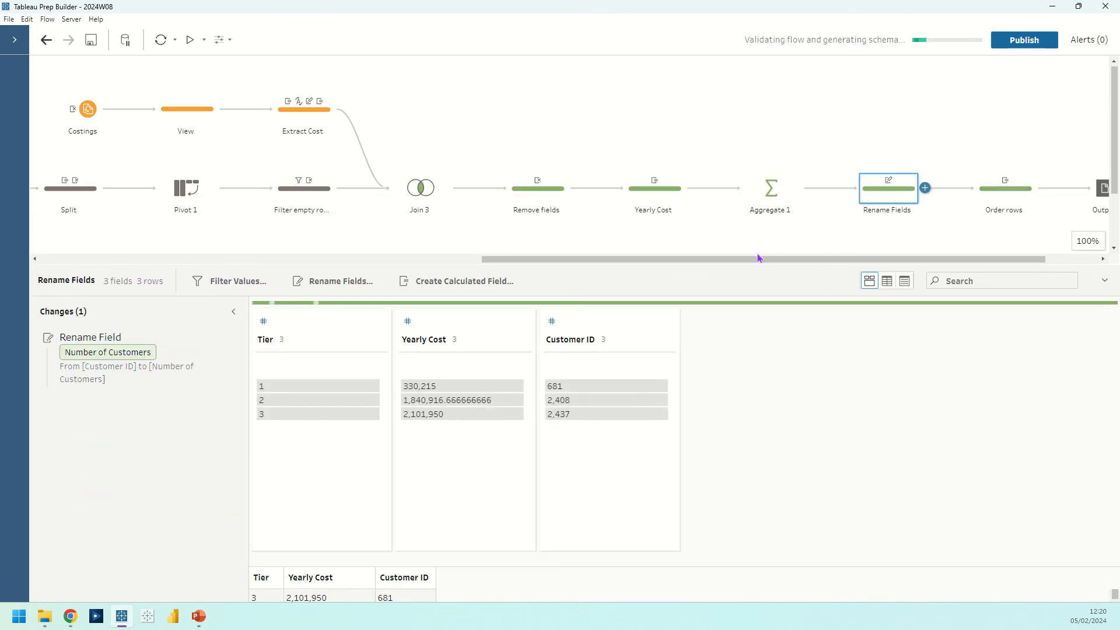